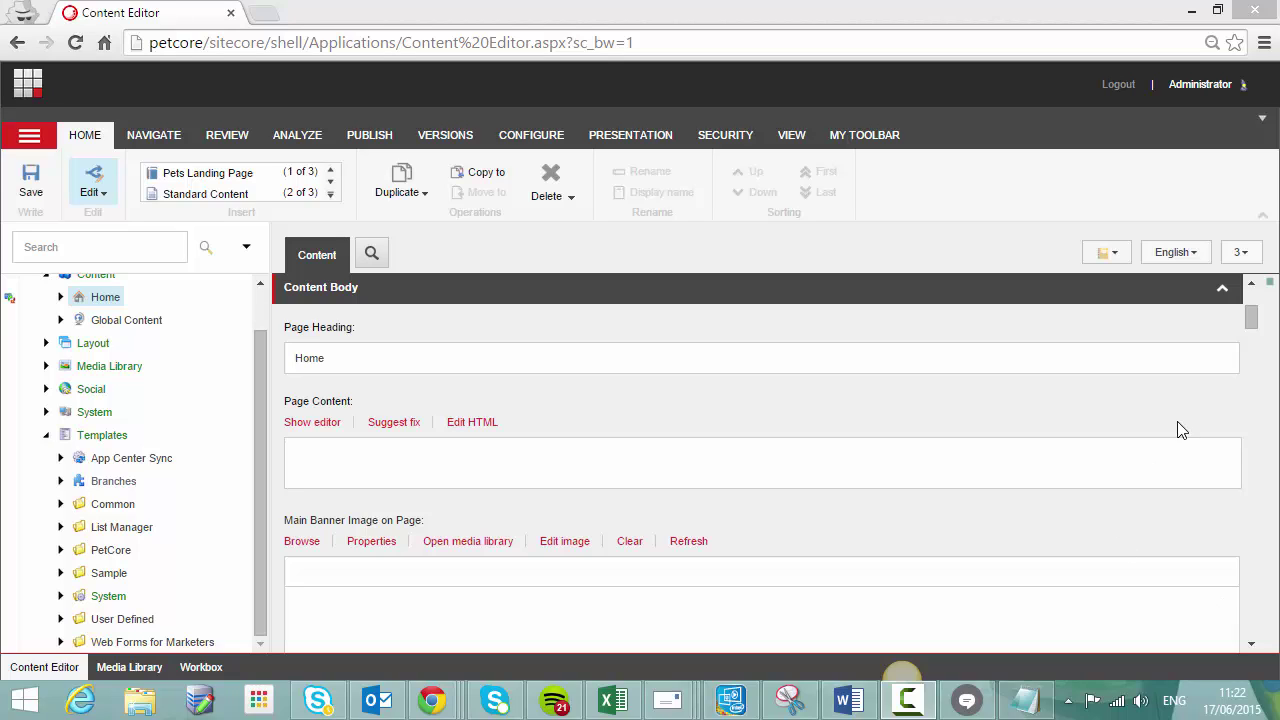
Inspect the Home item's numbered versions list, then close it
click(1250, 322)
drag(1252, 328, 1256, 333)
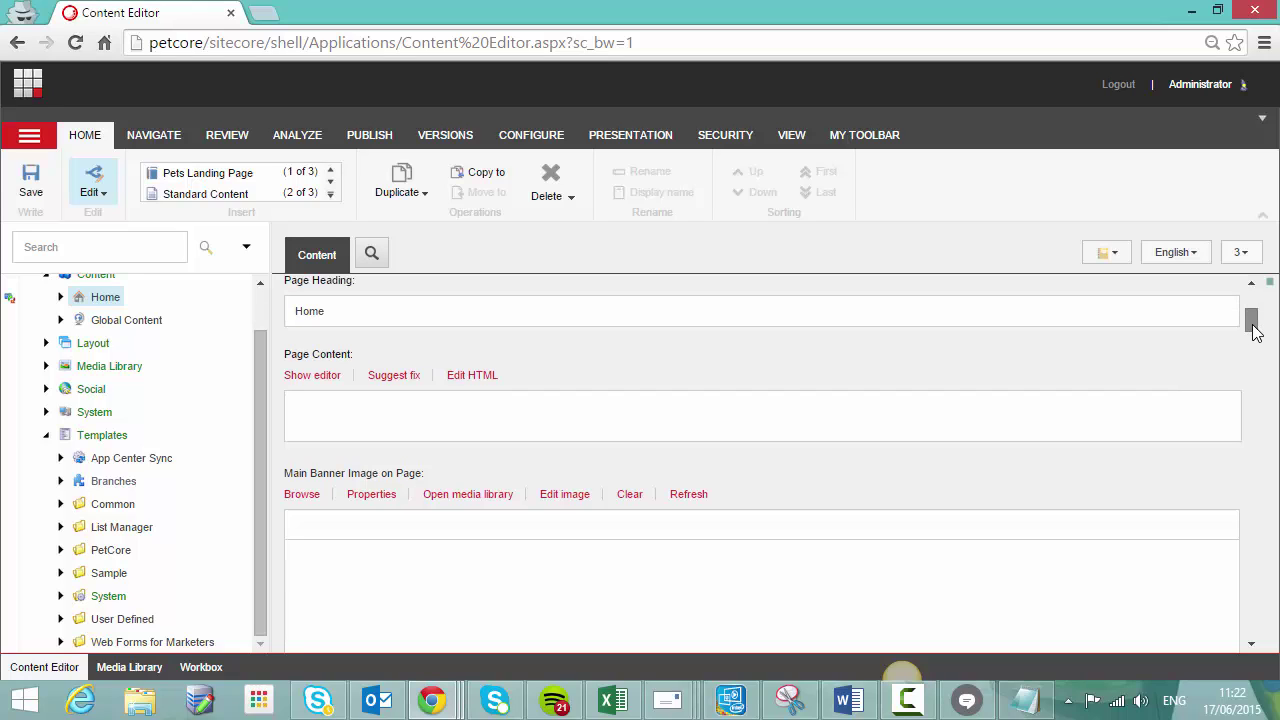
drag(1256, 333, 1250, 314)
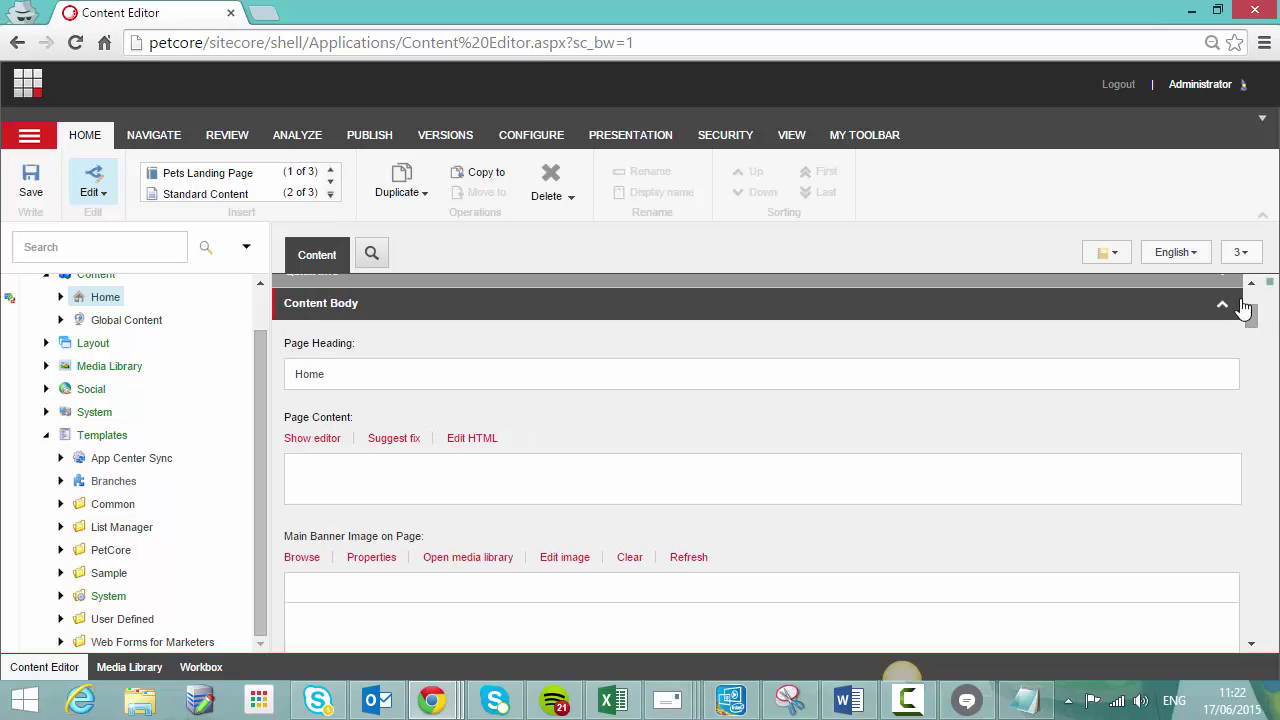
click(1192, 255)
click(1248, 256)
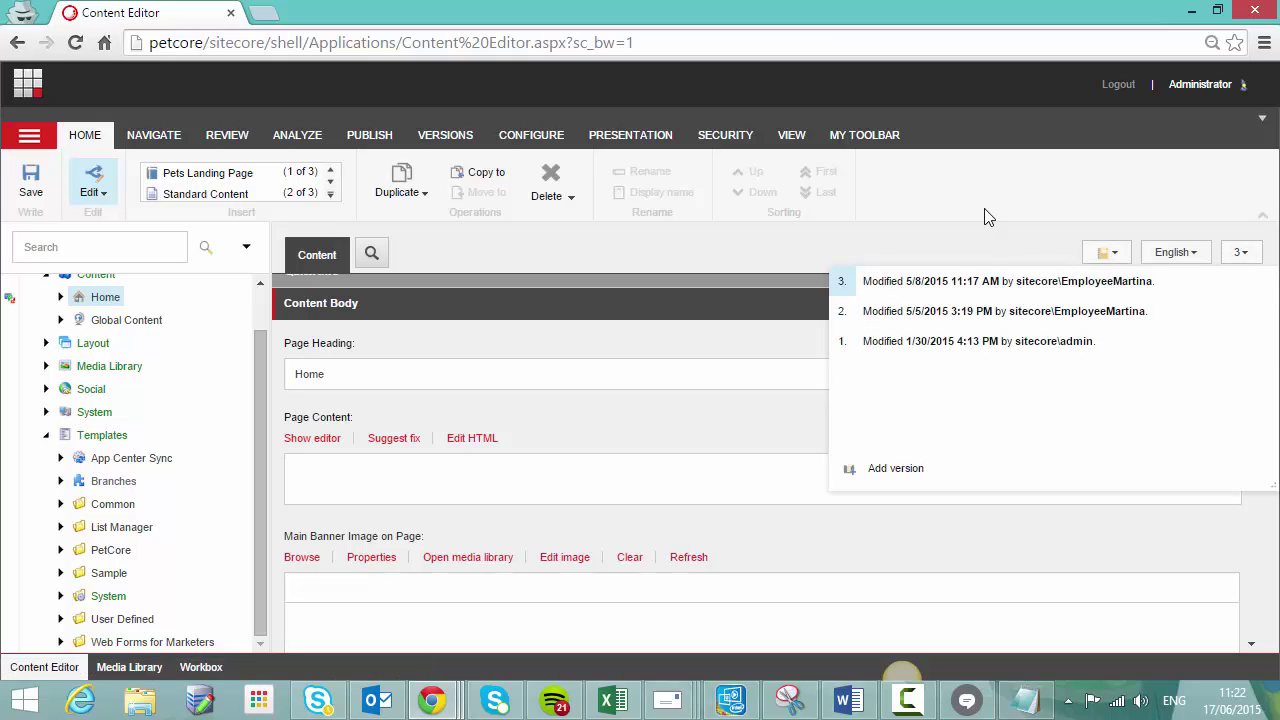
click(981, 211)
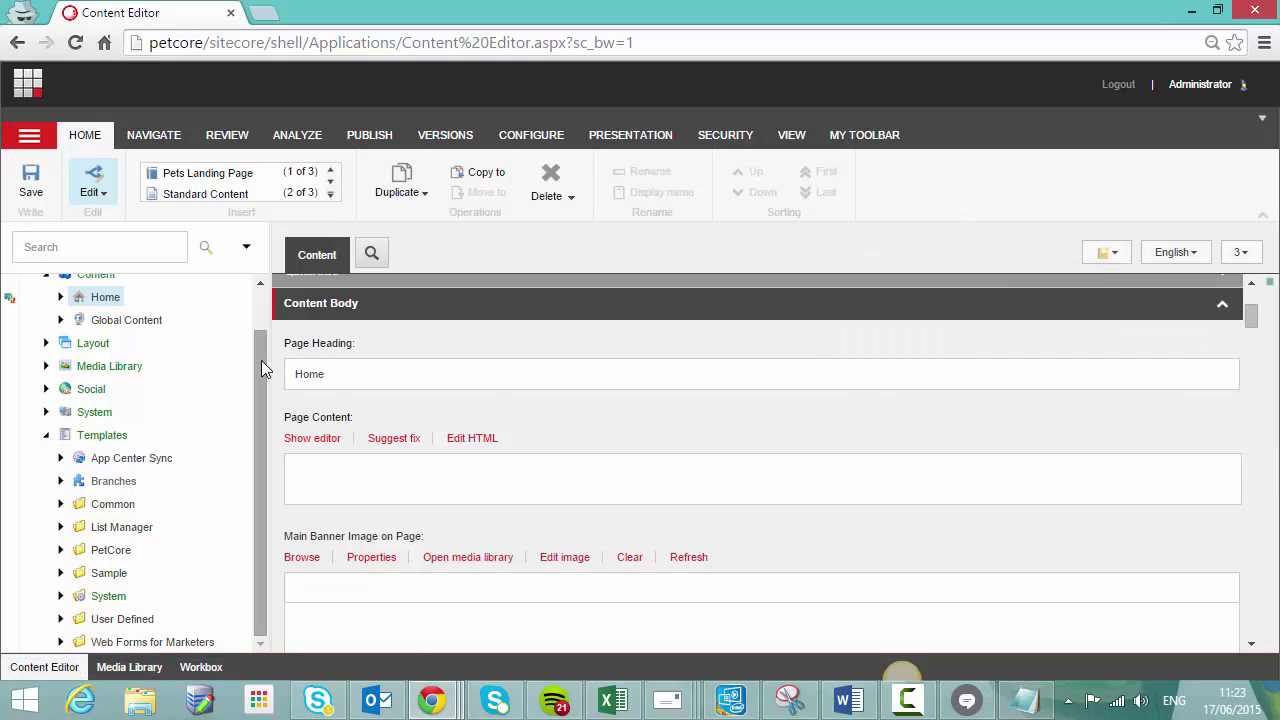
Expand PetCore > Base Templates and open the Base Page template
click(60, 550)
mouse_move(251, 393)
mouse_down()
mouse_move(258, 517)
mouse_move(210, 563)
mouse_up()
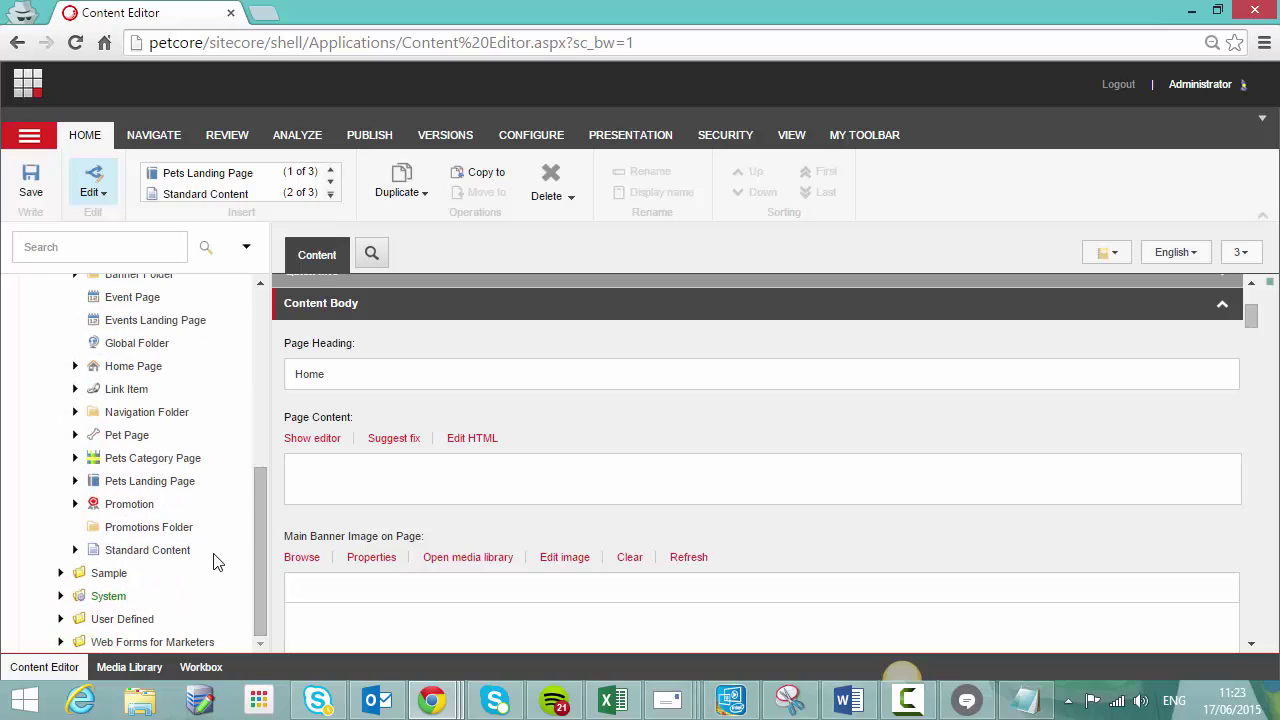
scroll(210, 540, up, 3)
click(76, 528)
scroll(100, 520, down, 2)
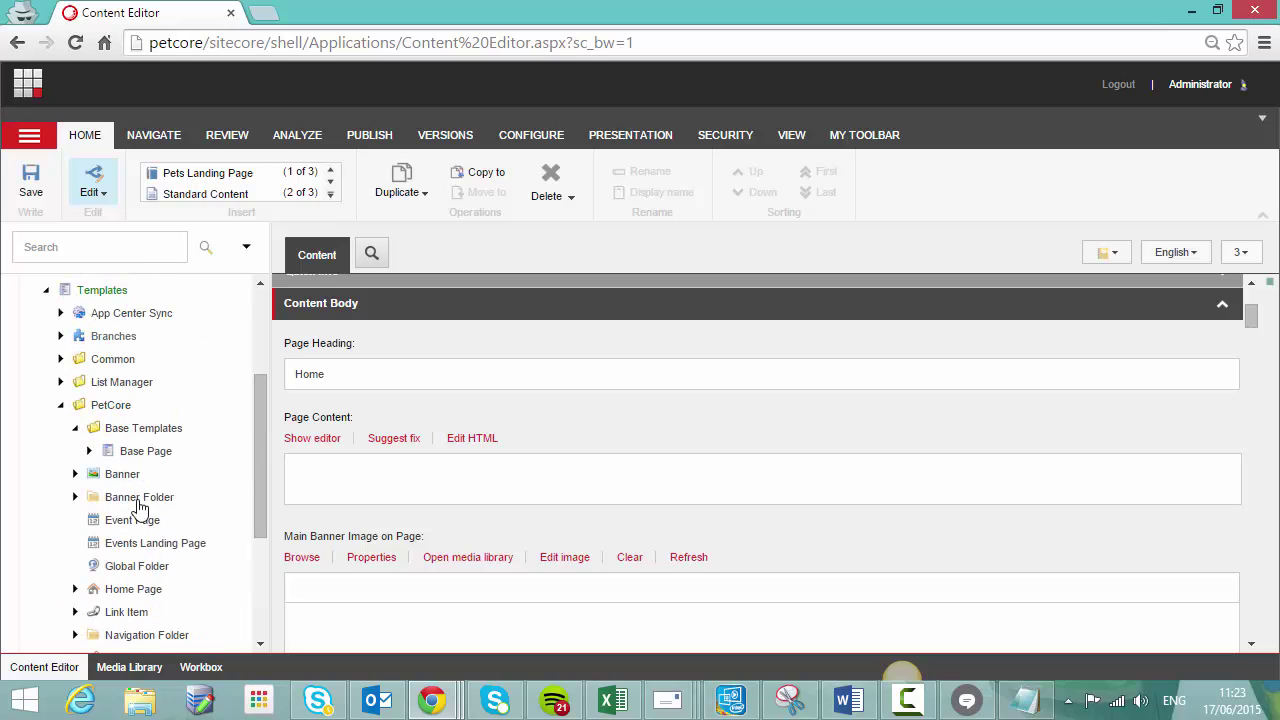
click(89, 451)
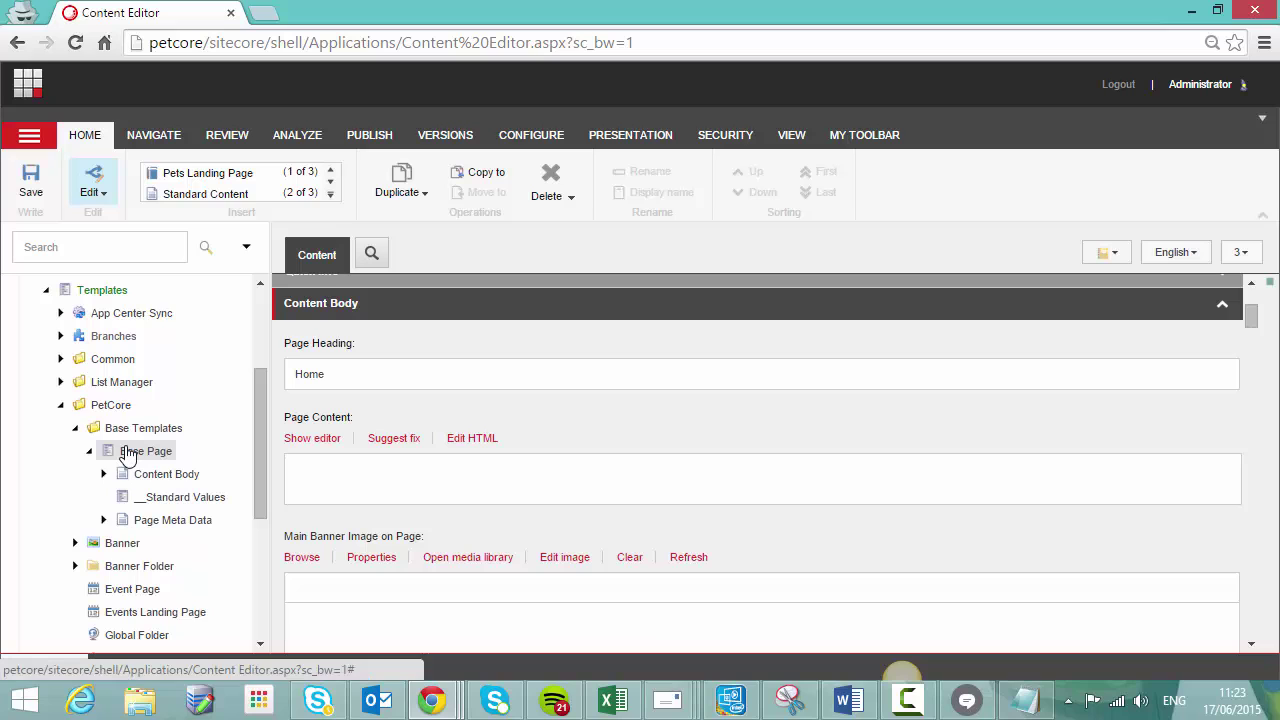
click(127, 455)
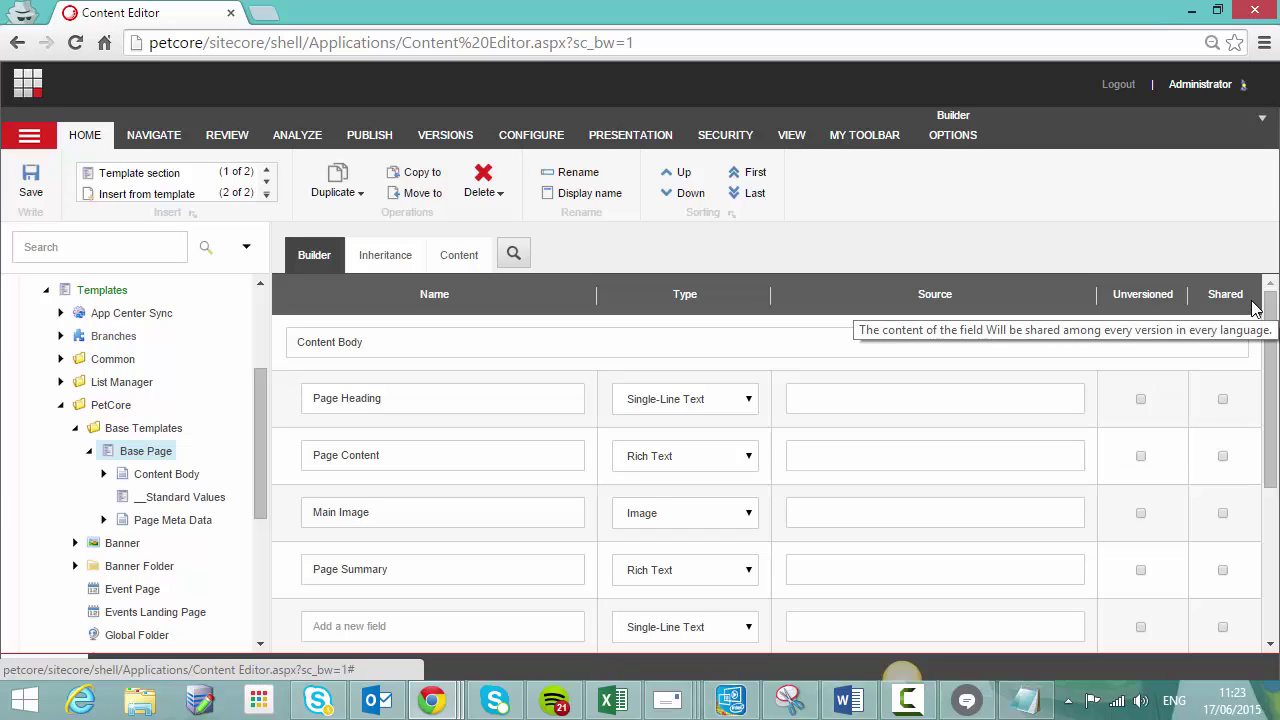
click(1222, 400)
click(1140, 400)
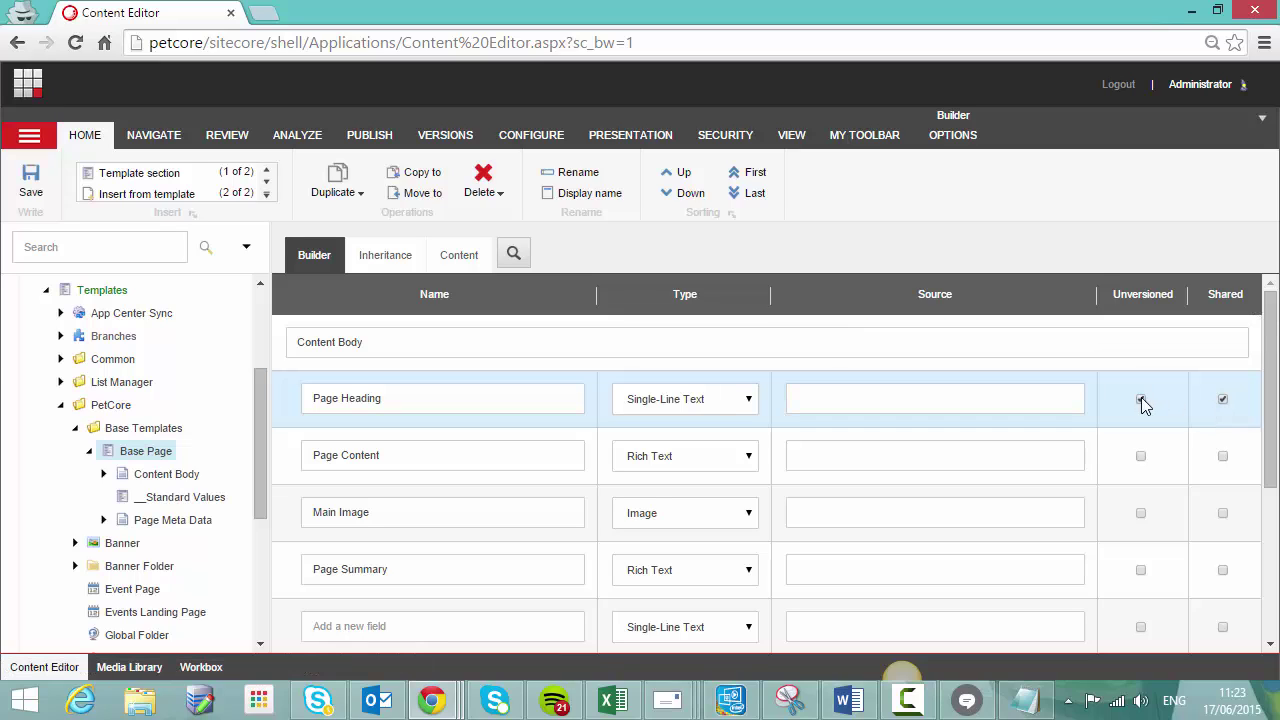
click(1222, 399)
click(432, 394)
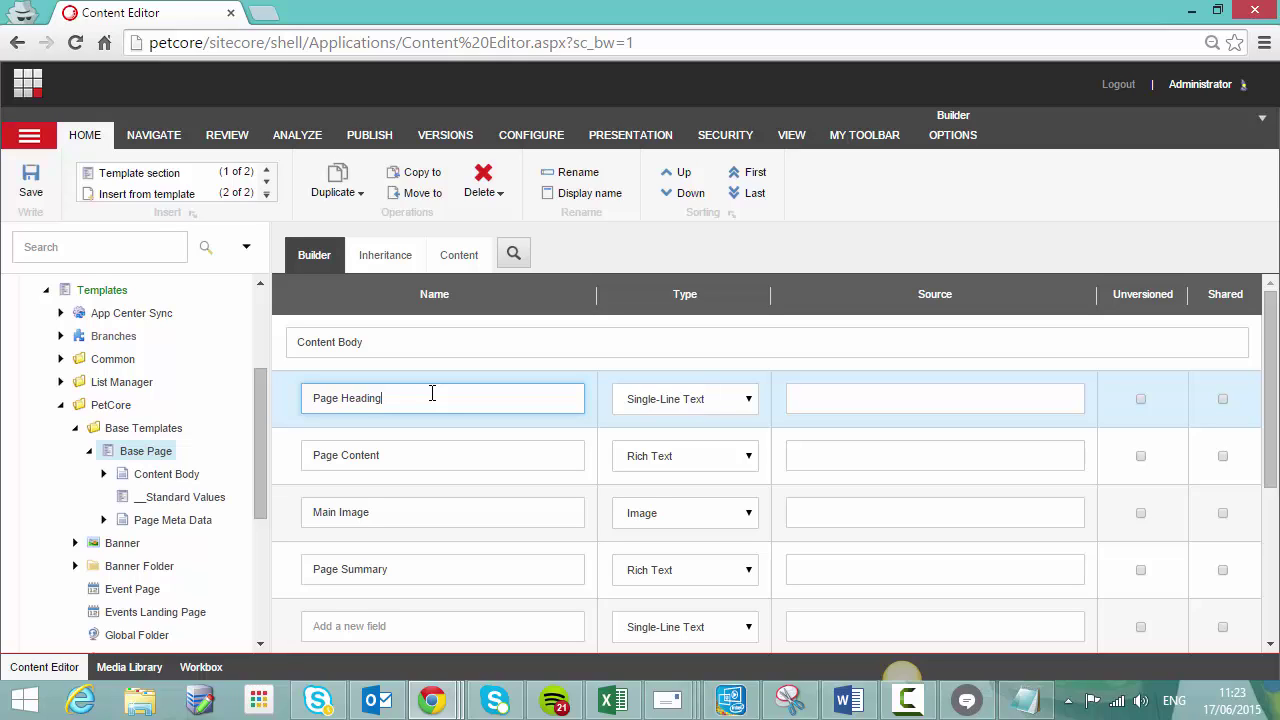
drag(410, 393, 308, 391)
Add an unversioned 'Country Name' field to Content Body and save the template
scroll(420, 410, down, 2)
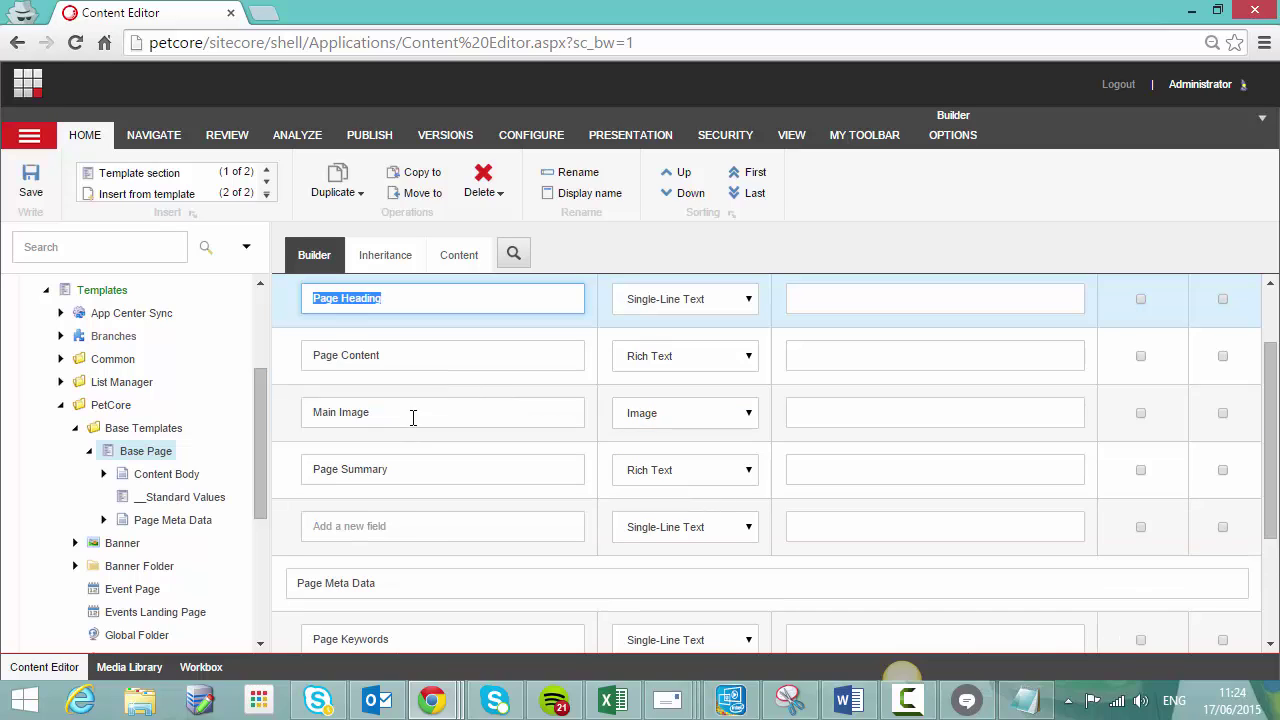
click(415, 513)
text(Cou)
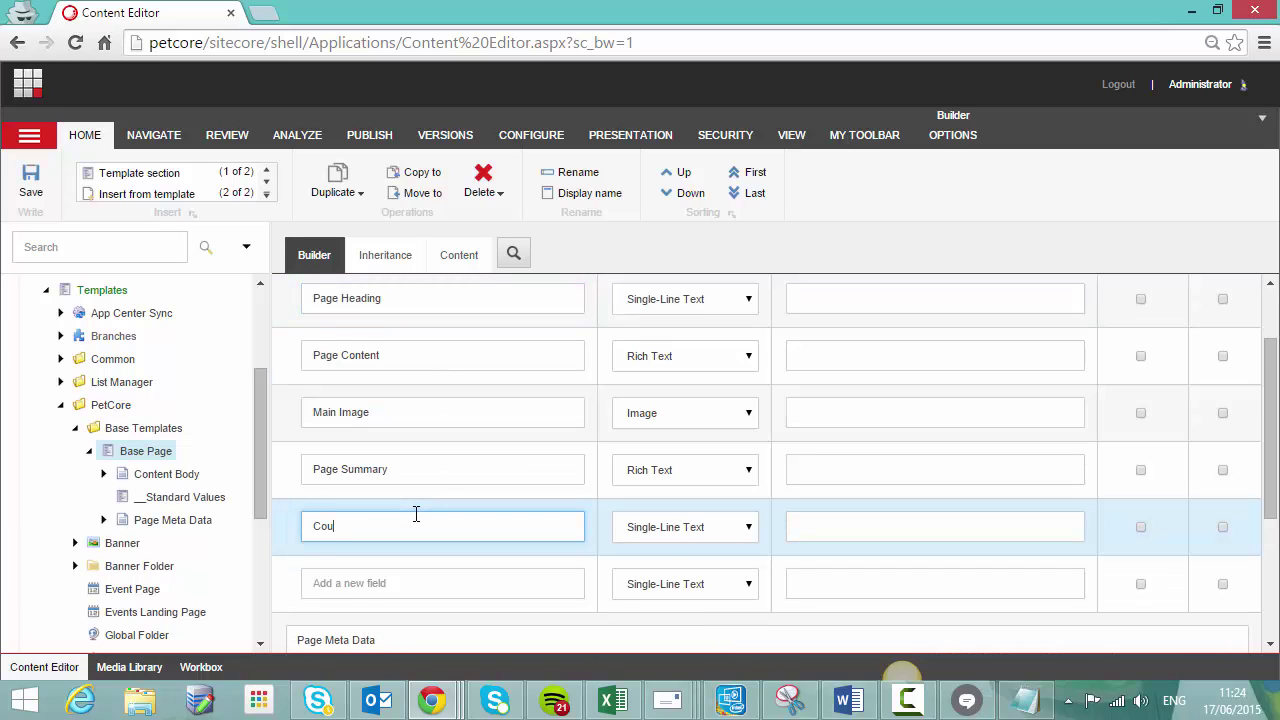
text(ntry Name)
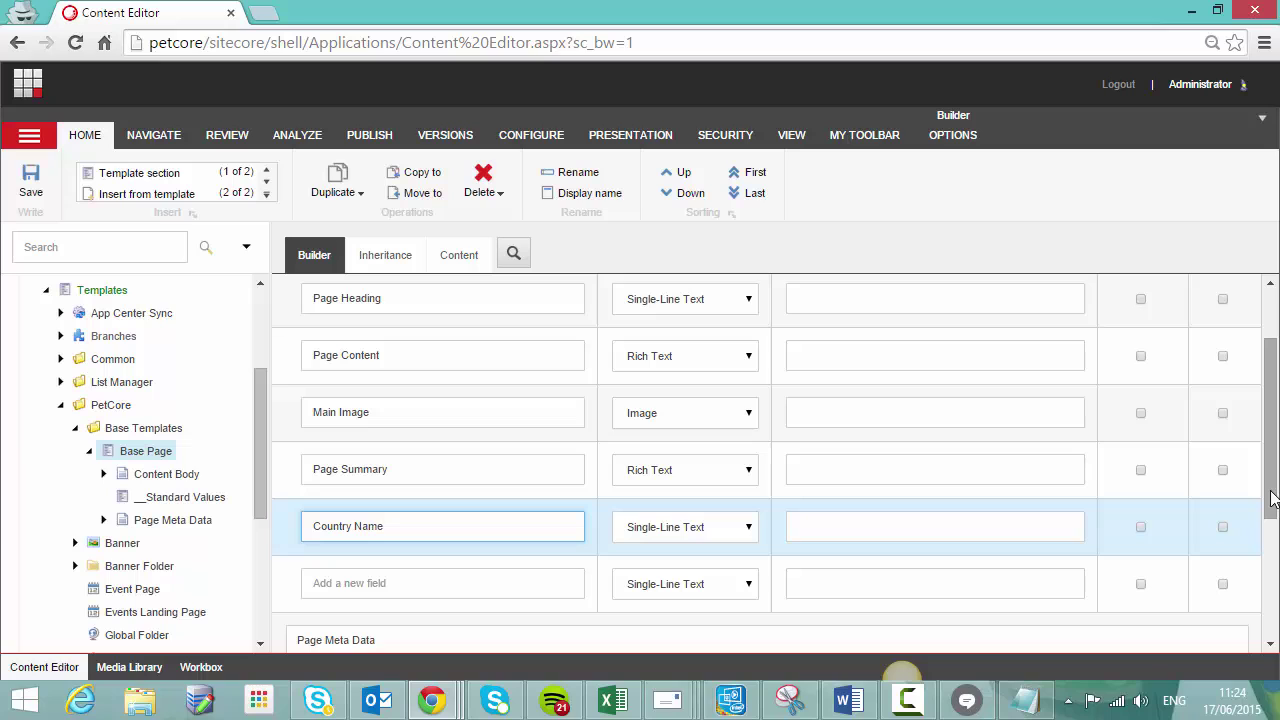
mouse_move(1272, 500)
mouse_down()
mouse_move(1273, 483)
mouse_move(1273, 503)
mouse_up()
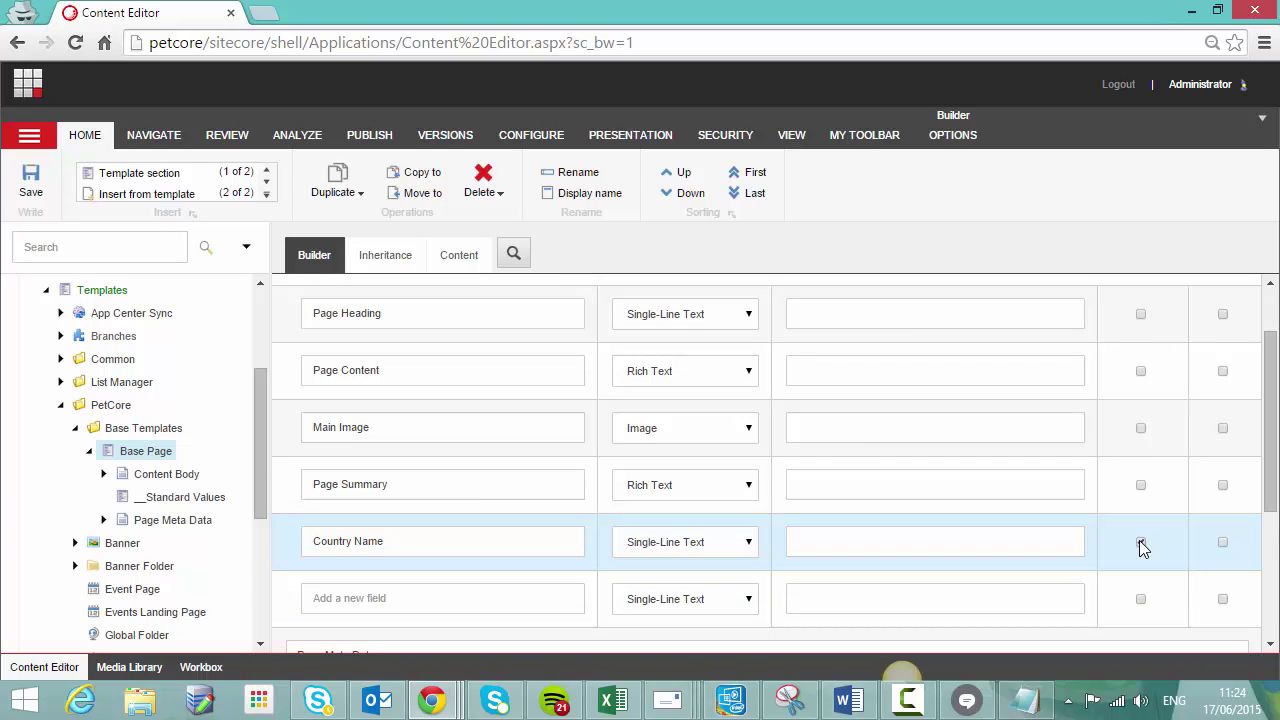
click(1141, 543)
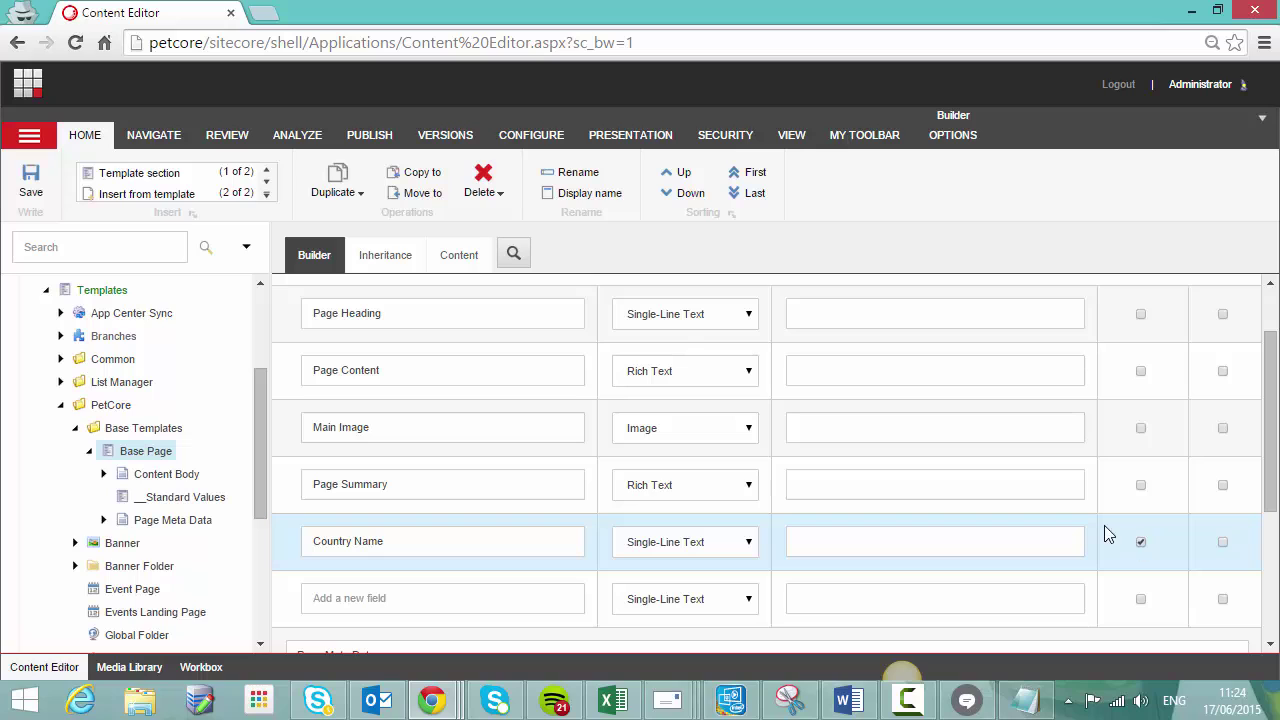
click(33, 190)
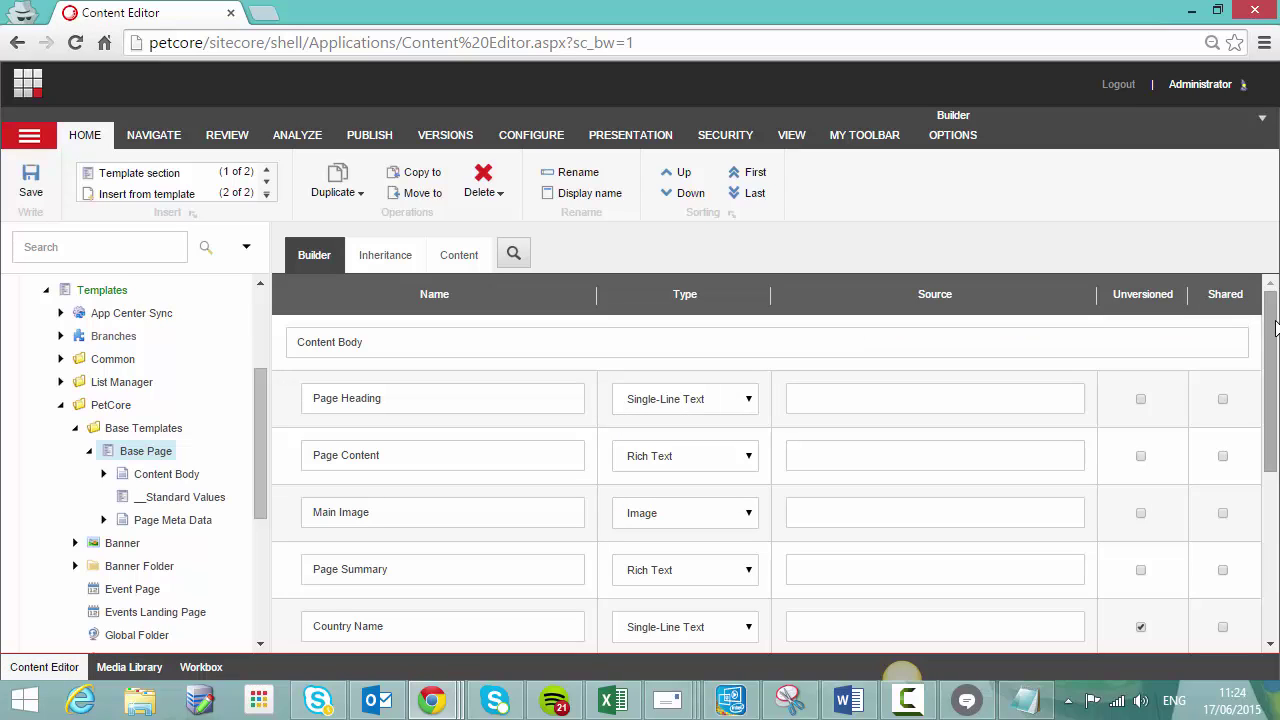
Add a shared 'Reference ID' field below Country Name and save the template
drag(1273, 333, 1274, 440)
click(480, 507)
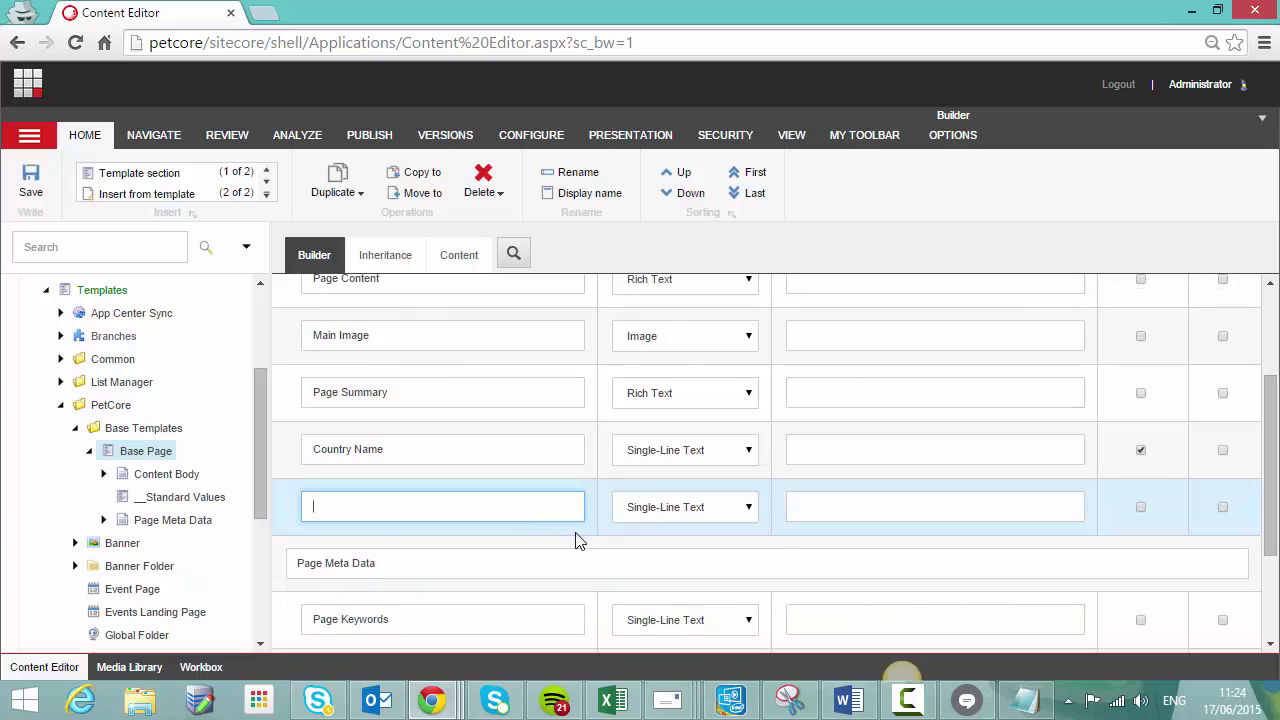
text(R)
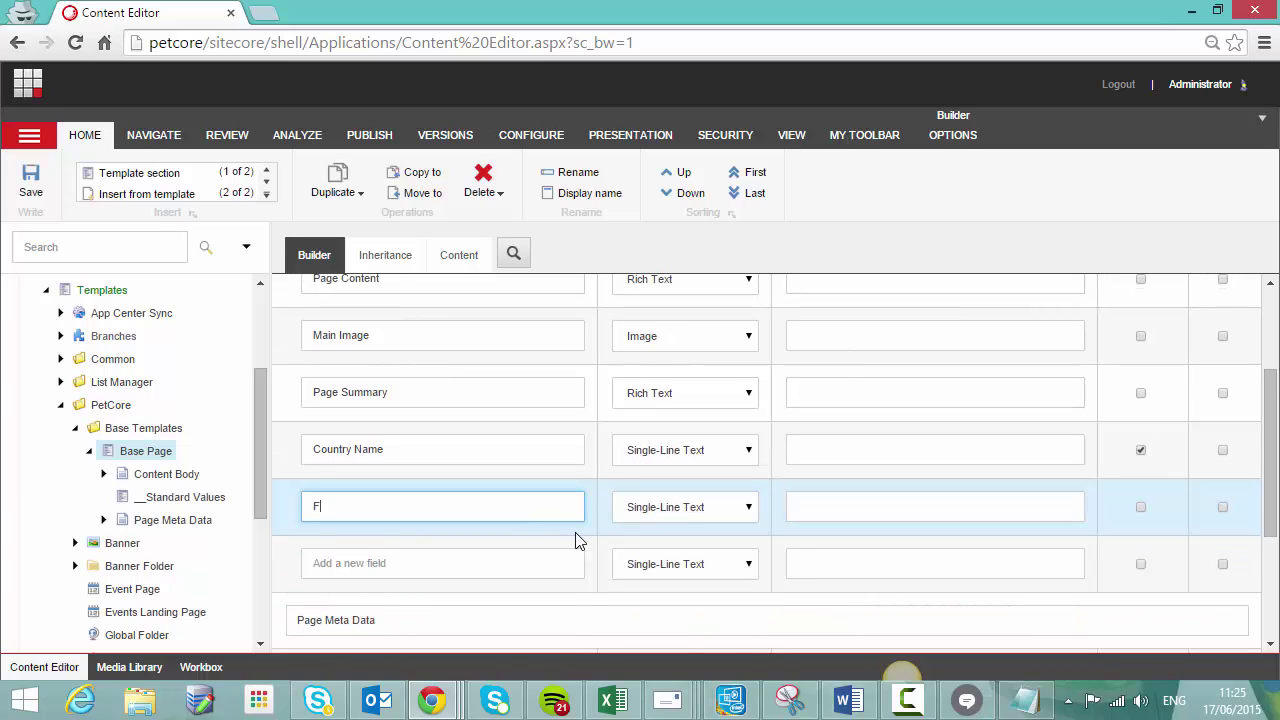
text(eference ID)
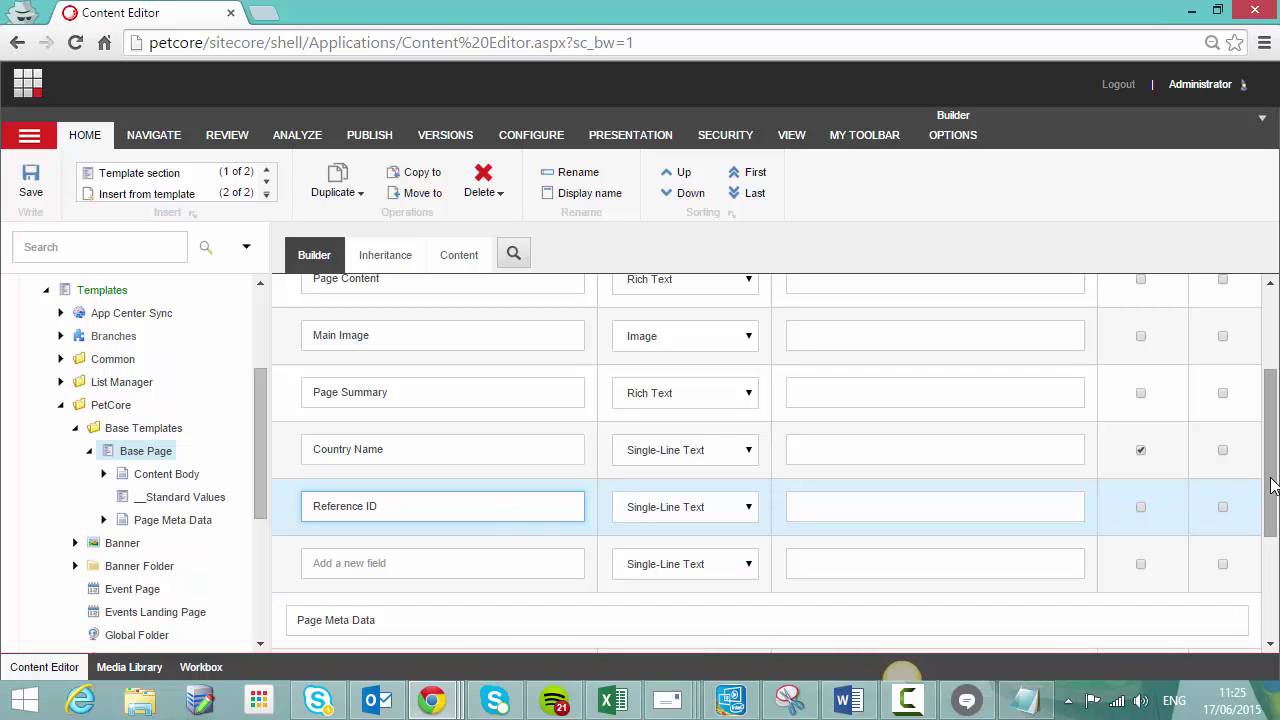
mouse_move(1271, 480)
mouse_down()
mouse_move(1273, 412)
mouse_move(1273, 476)
mouse_up()
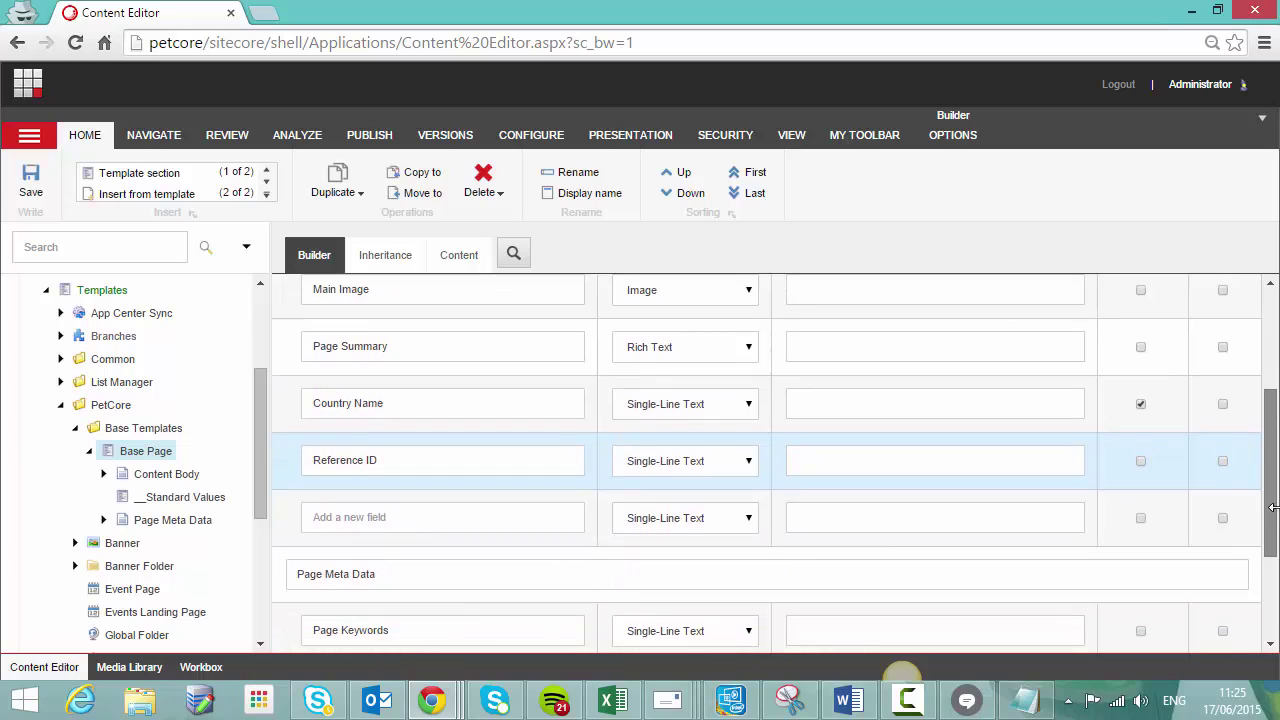
click(1222, 461)
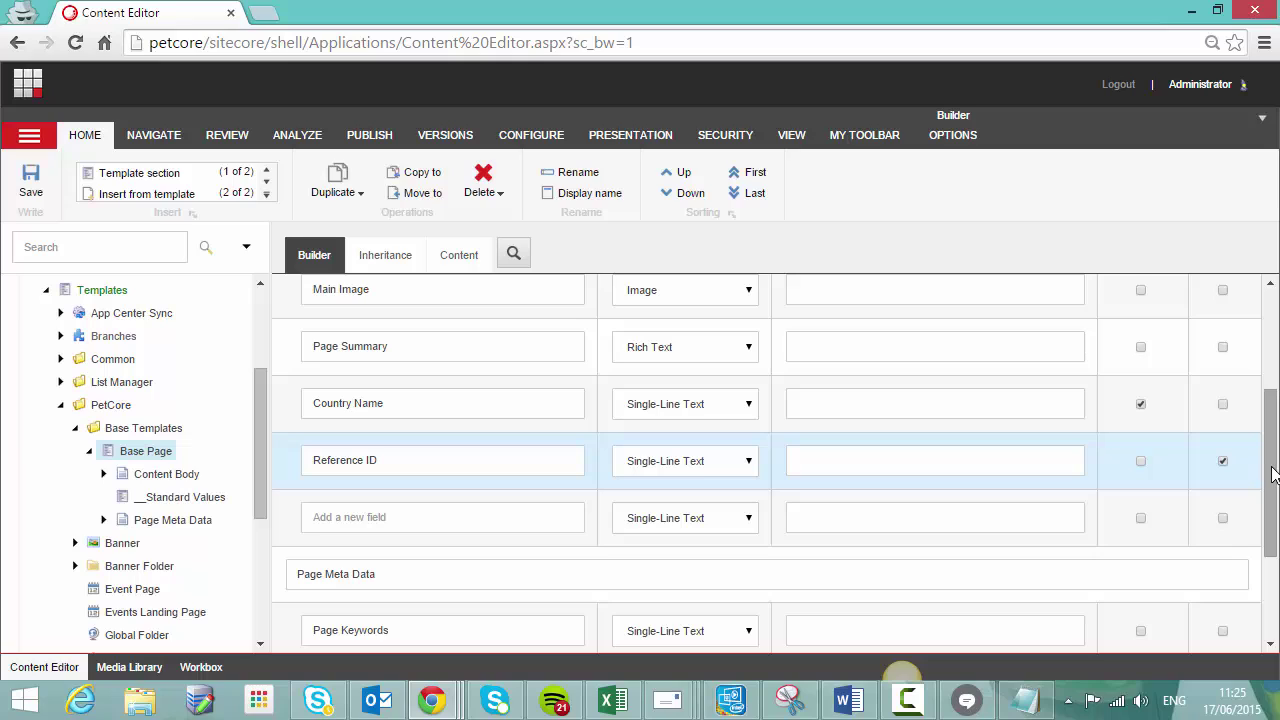
click(32, 186)
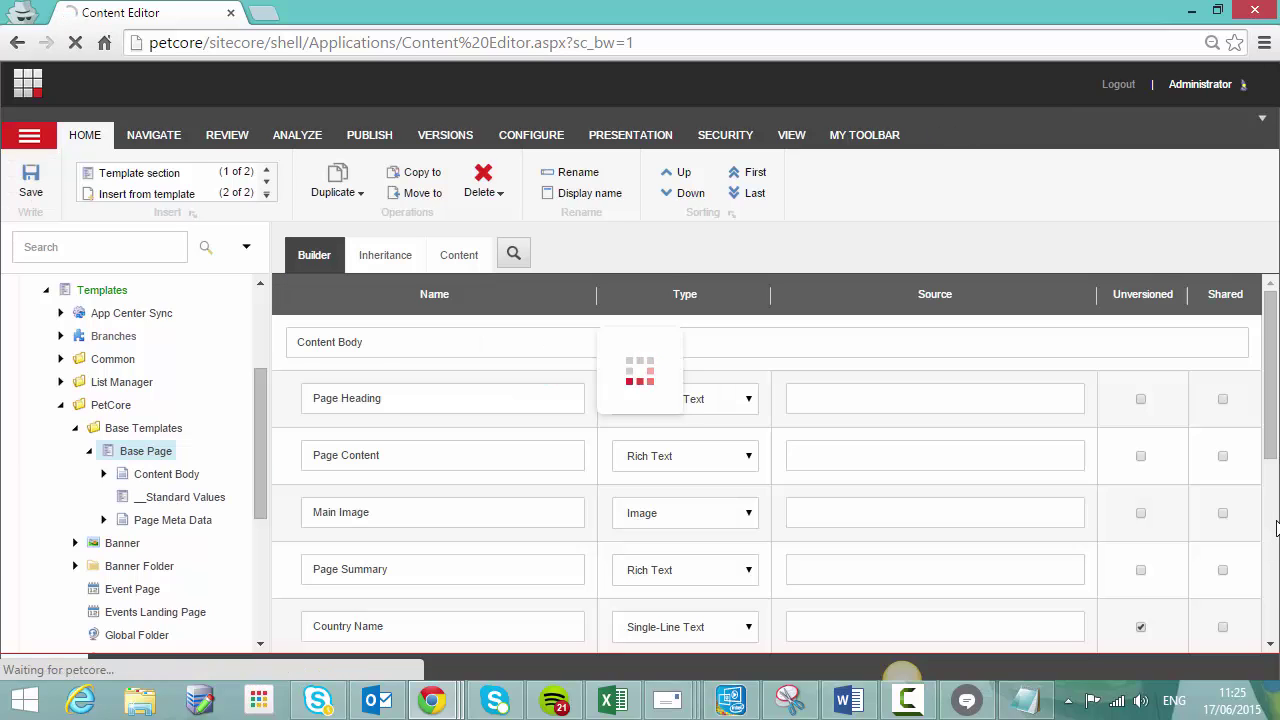
scroll(1276, 455, down, 1)
Point out the shared Reference ID and unversioned Country Name rows, then scroll the tree to the top
scroll(1270, 455, down, 1)
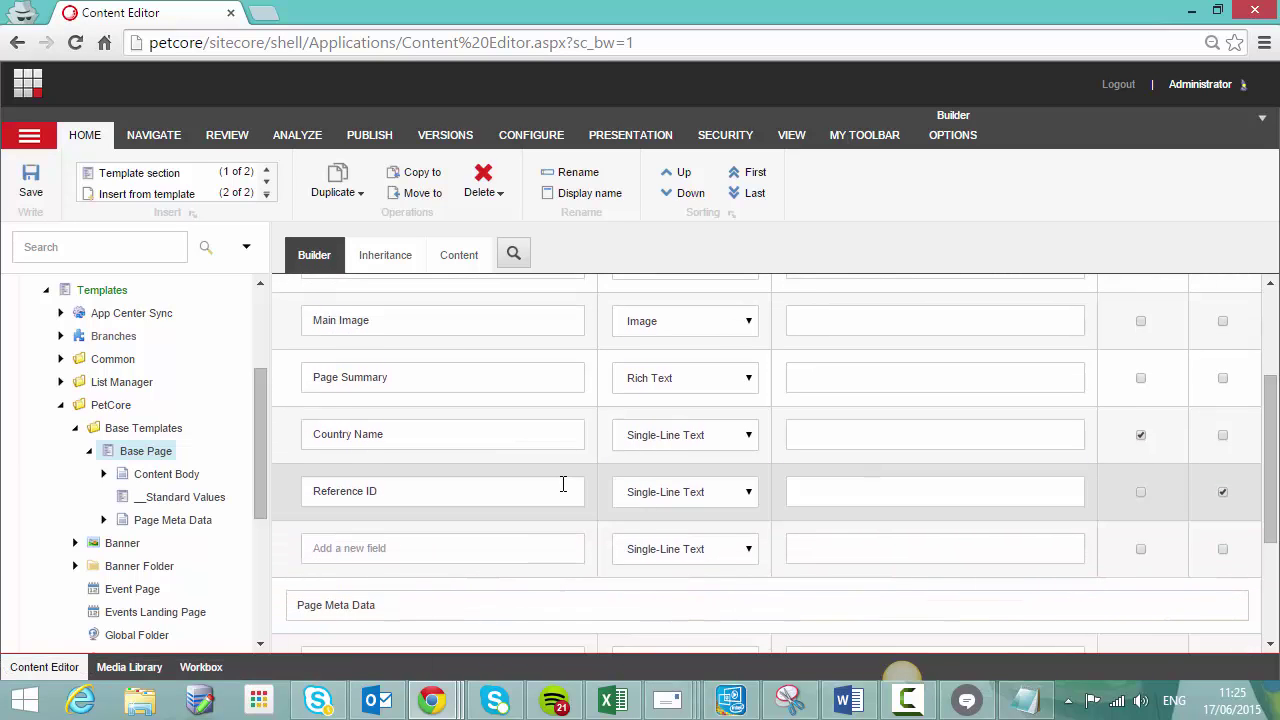
click(530, 490)
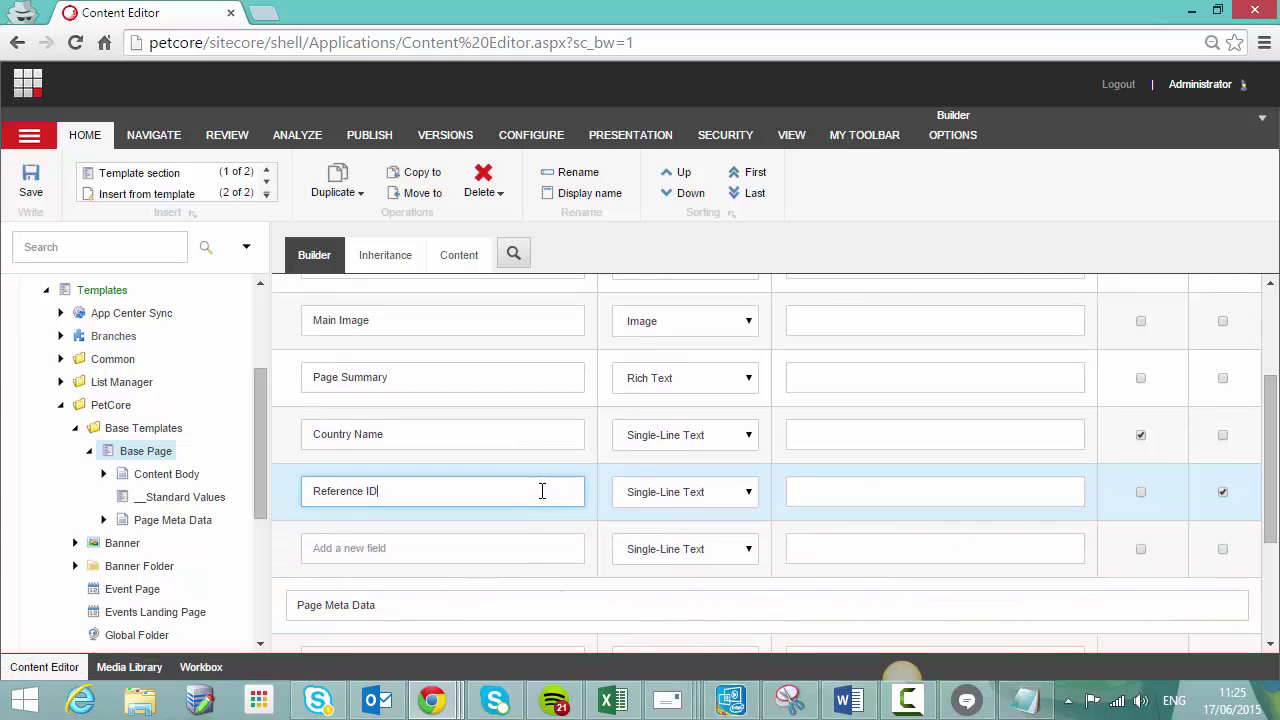
scroll(538, 488, up, 1)
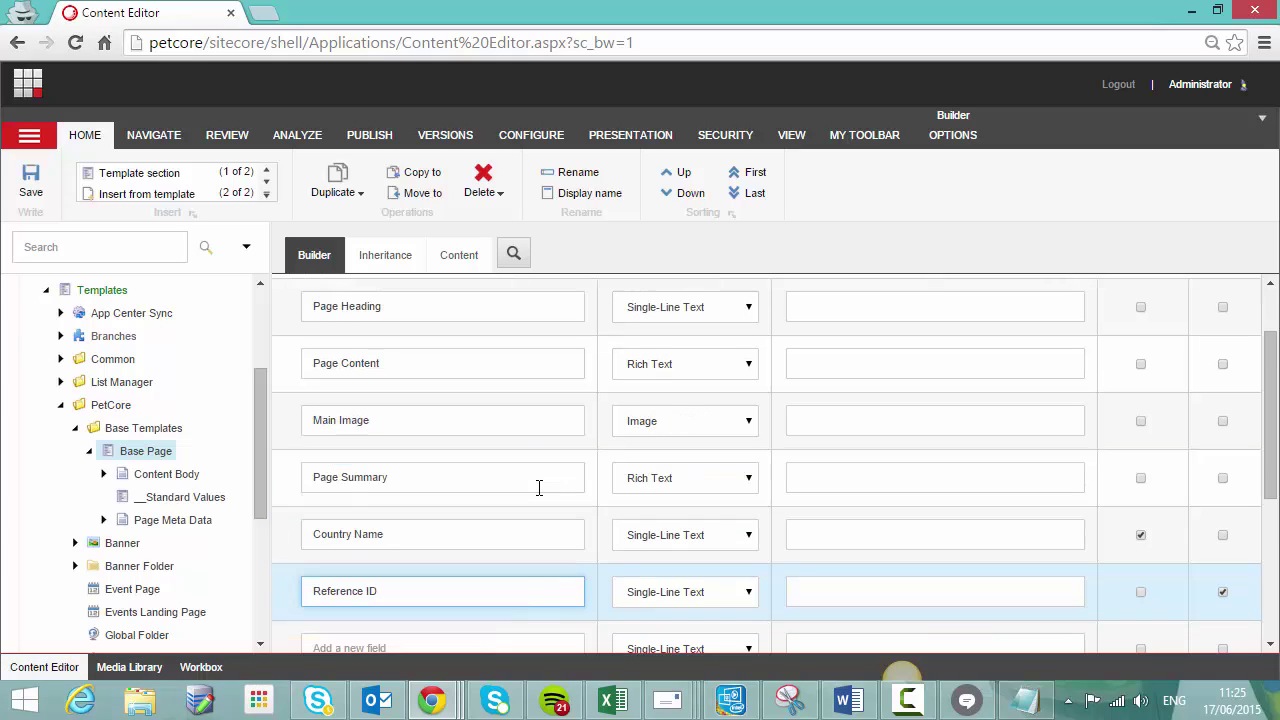
click(474, 532)
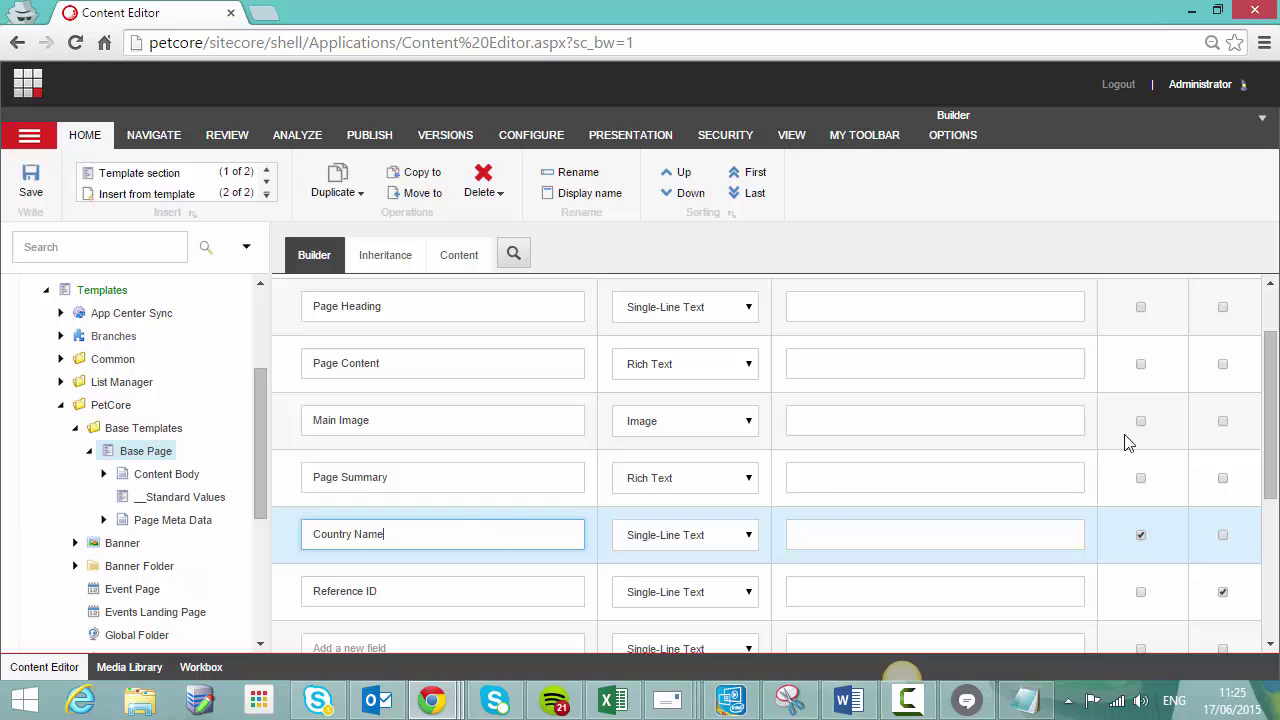
scroll(470, 340, up, 1)
drag(256, 427, 258, 345)
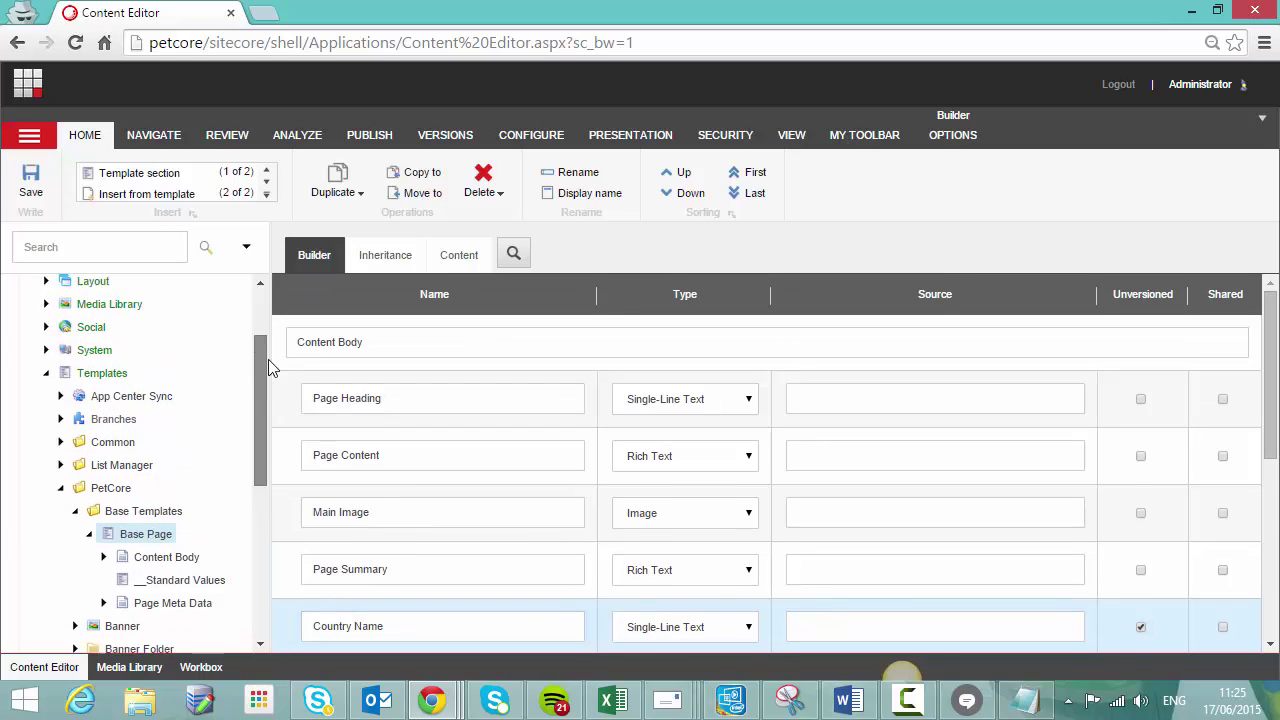
Open Pet Health under Home, save 'Sweden' as its Country Name, and view its versions
click(61, 345)
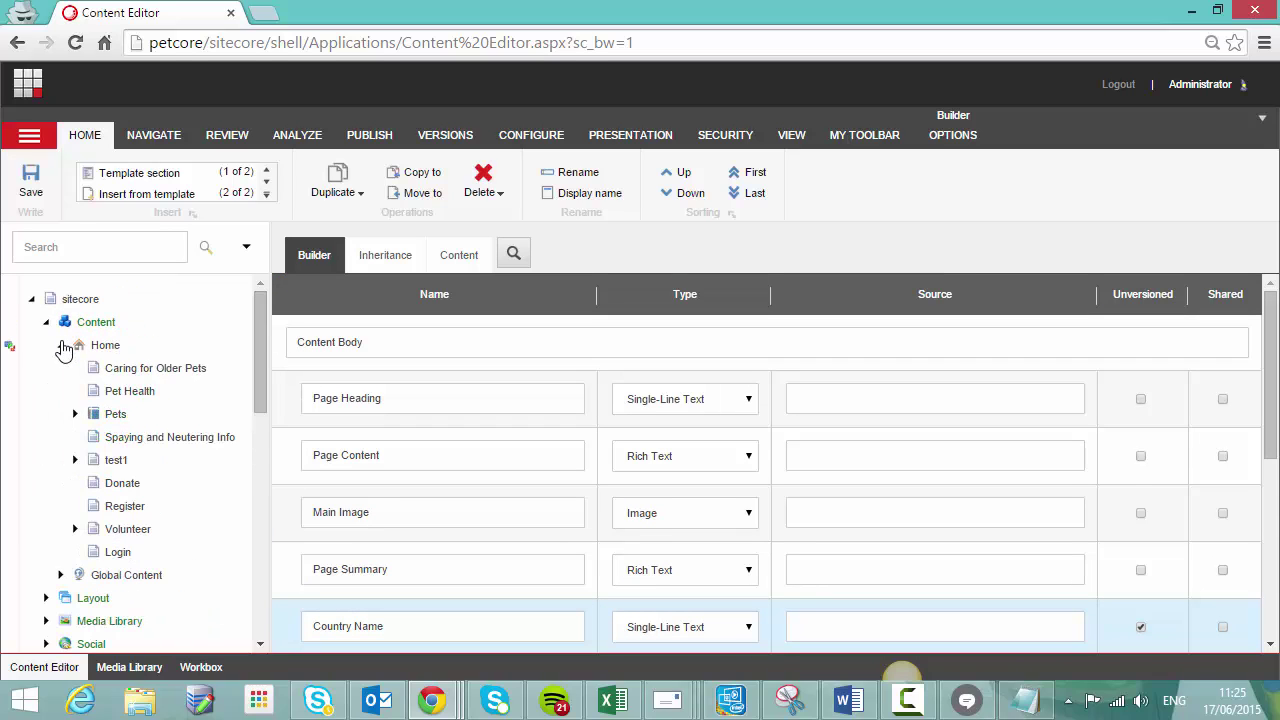
click(120, 392)
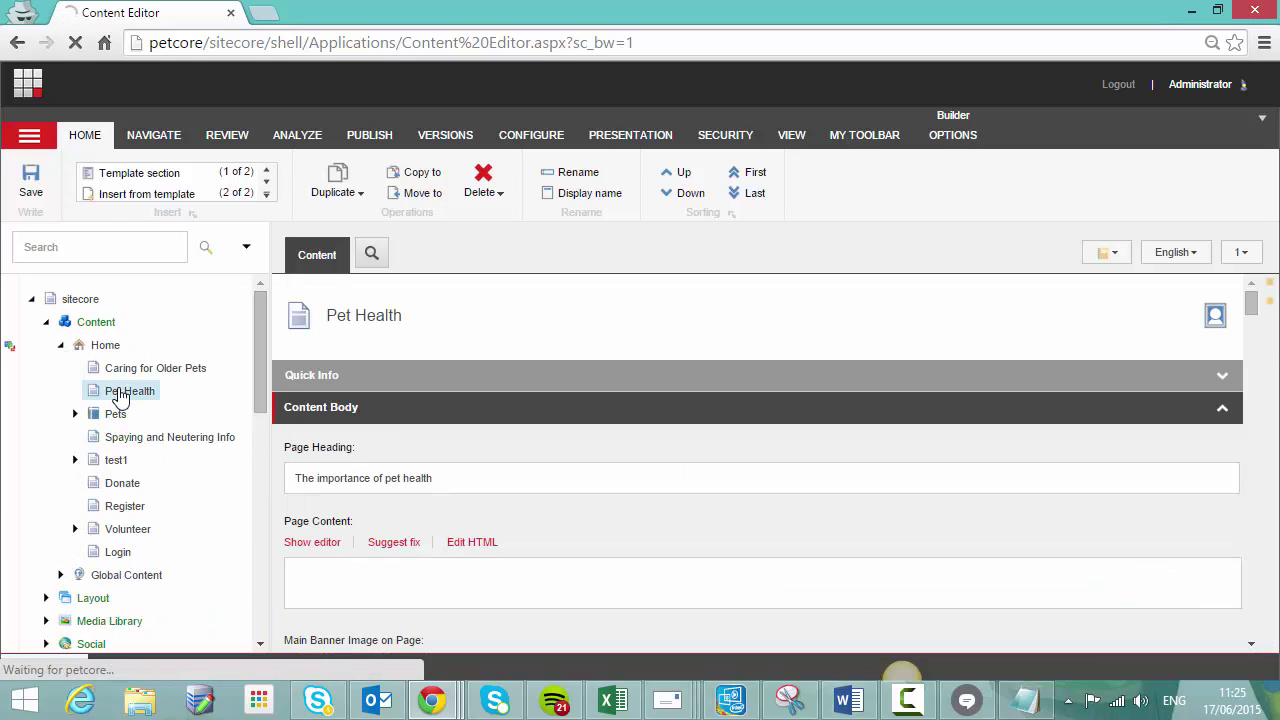
drag(1251, 305, 1257, 352)
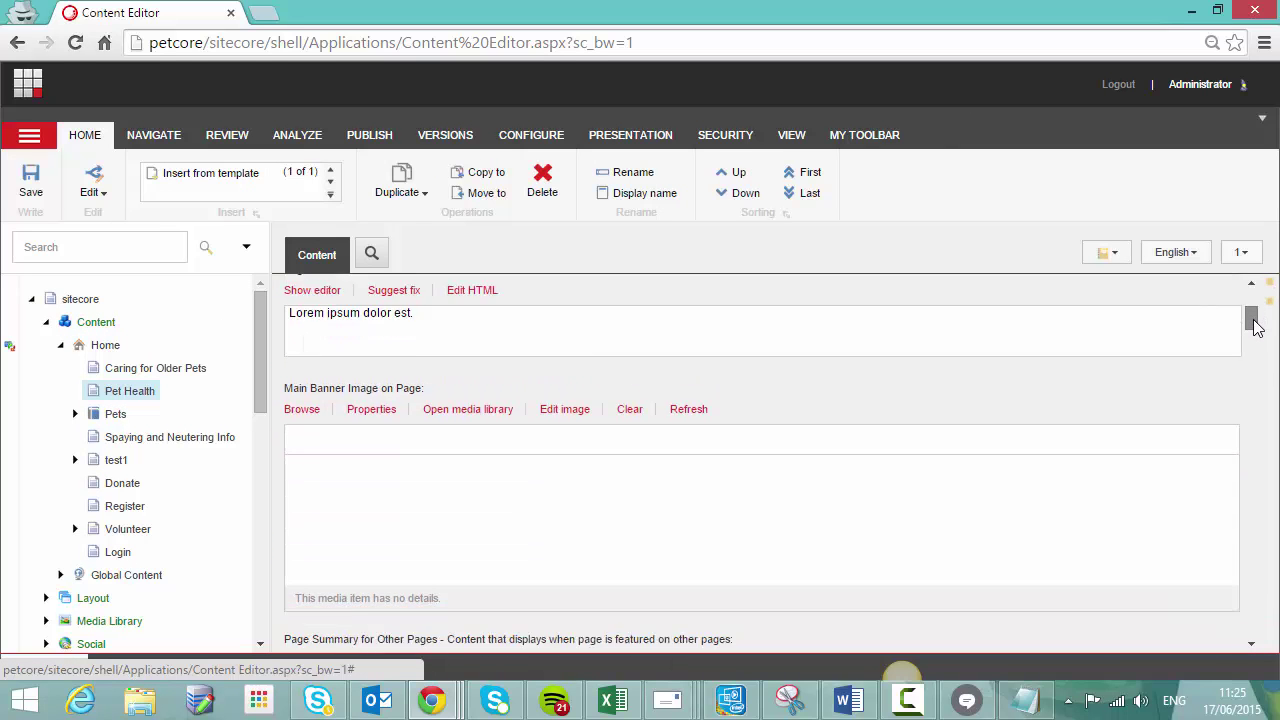
click(370, 428)
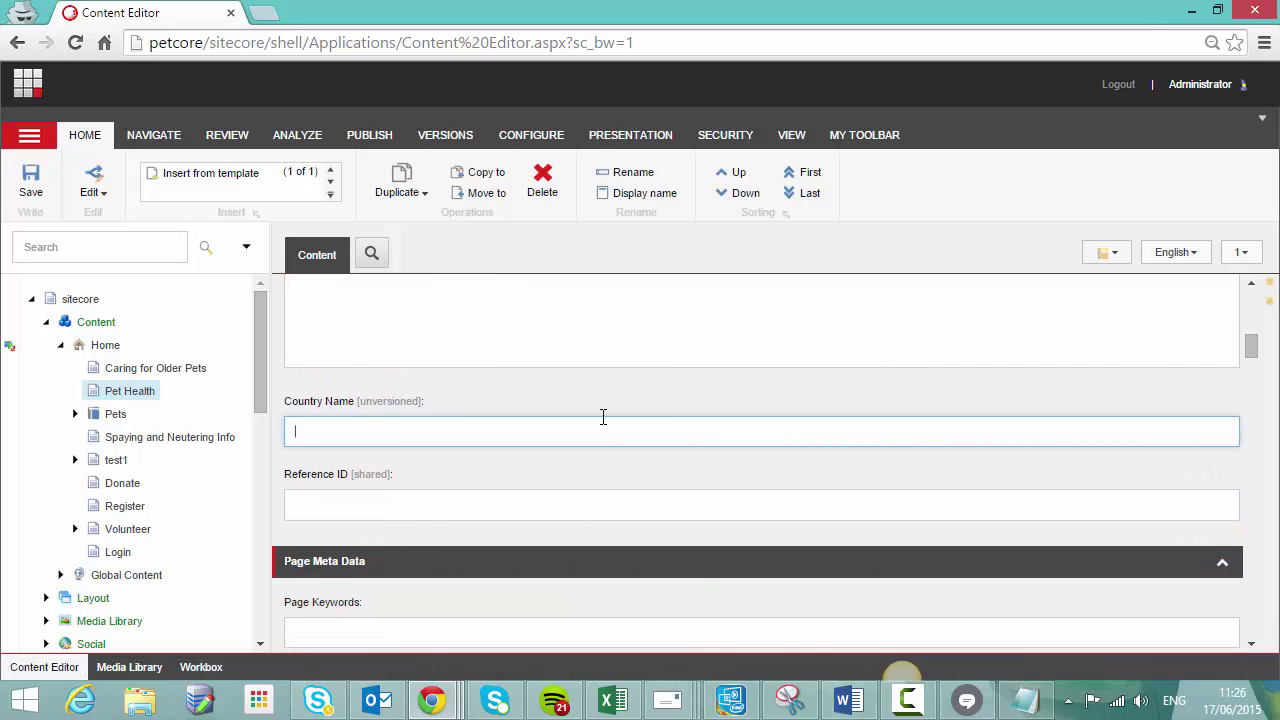
text(Sweden)
key(ctrl+s)
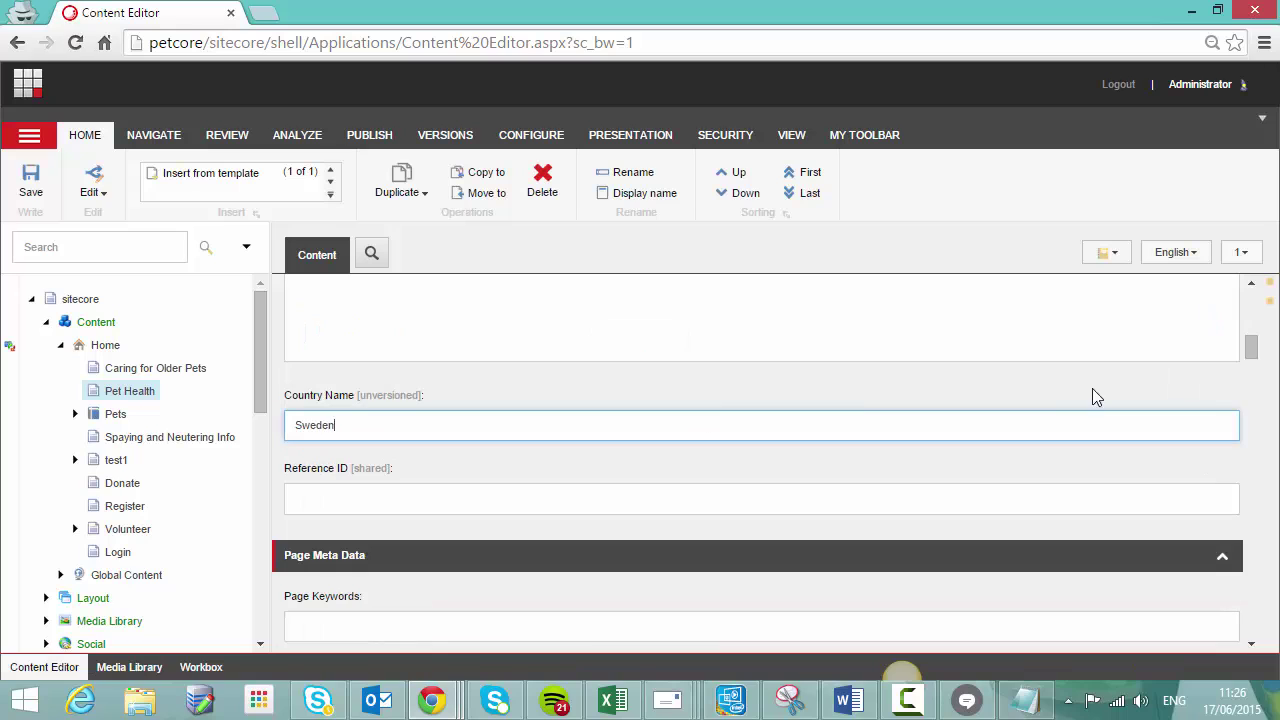
click(1240, 253)
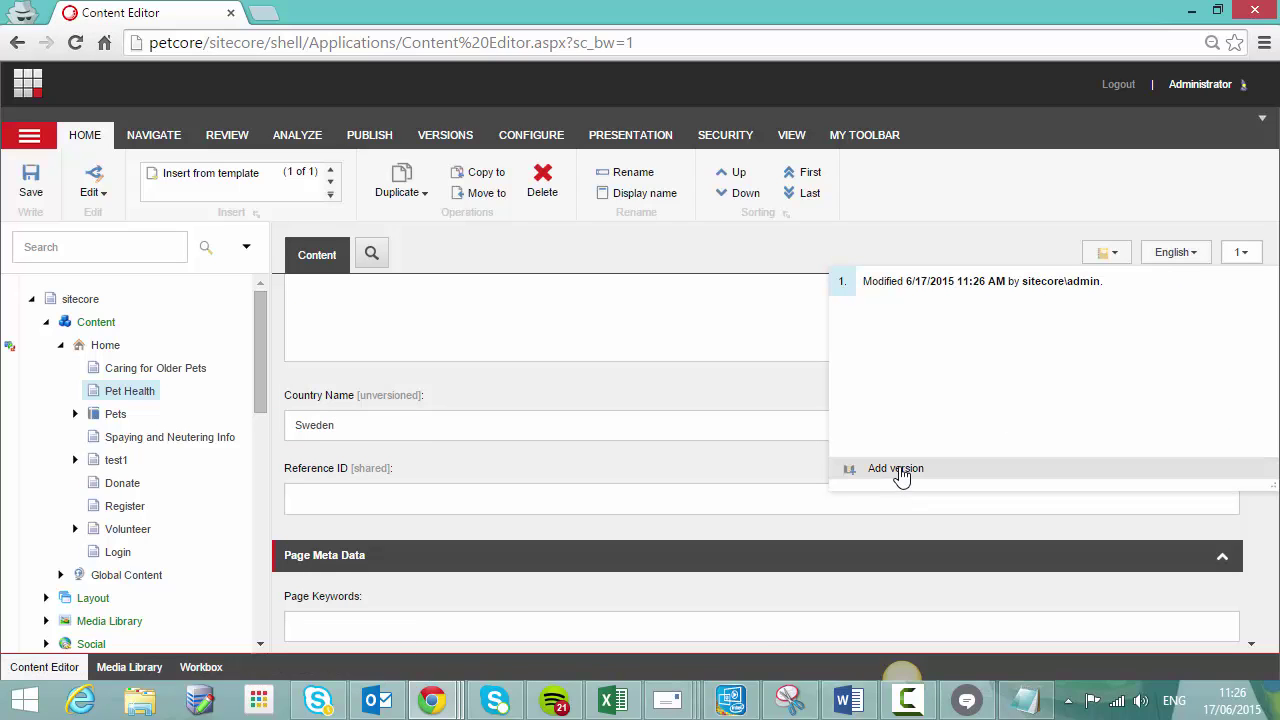
Add version 2 of Pet Health and save Country Name as 'Sweden Test'
click(900, 474)
click(547, 459)
text(Test)
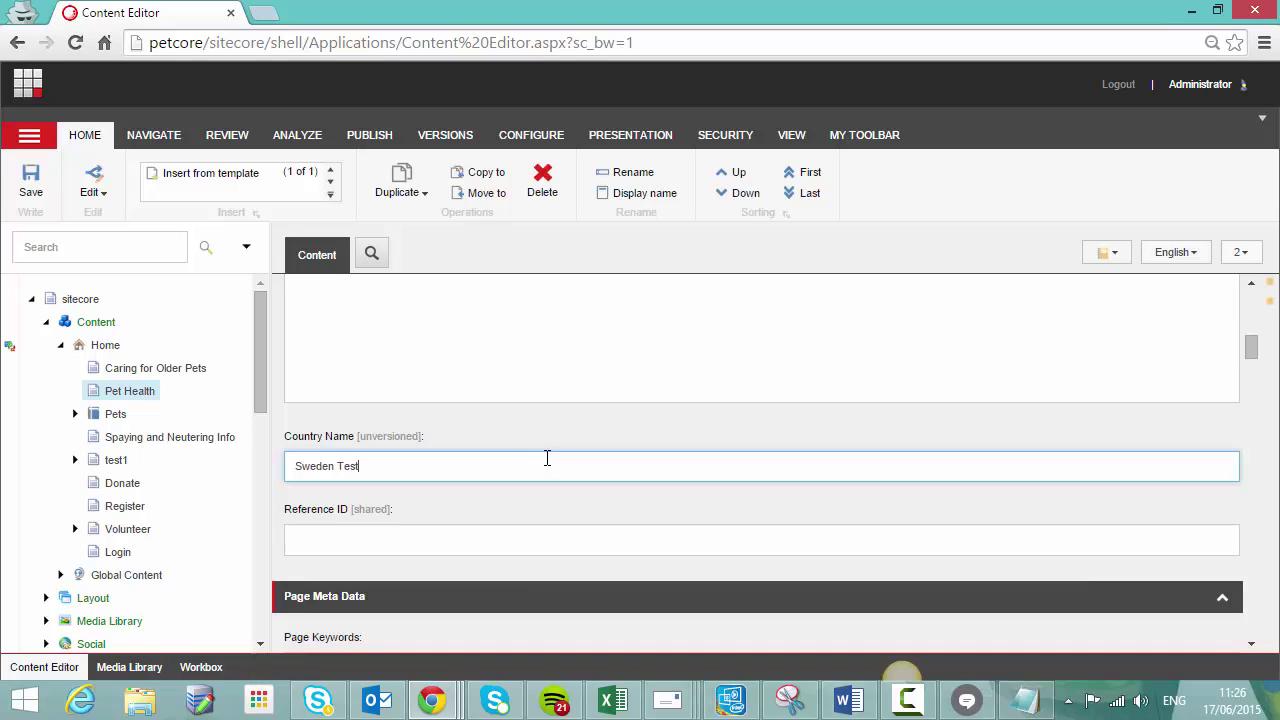
key(ctrl+s)
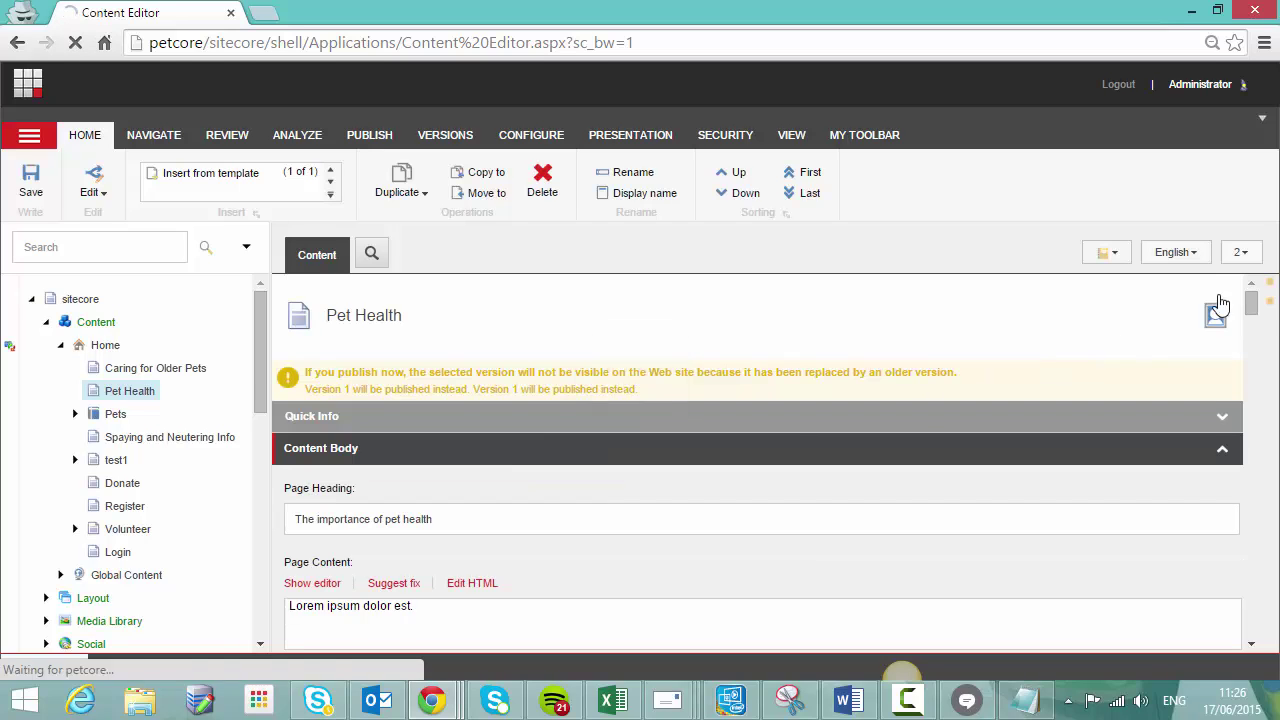
Switch to version 1 and check its Country Name also reads 'Sweden Test'
click(1242, 253)
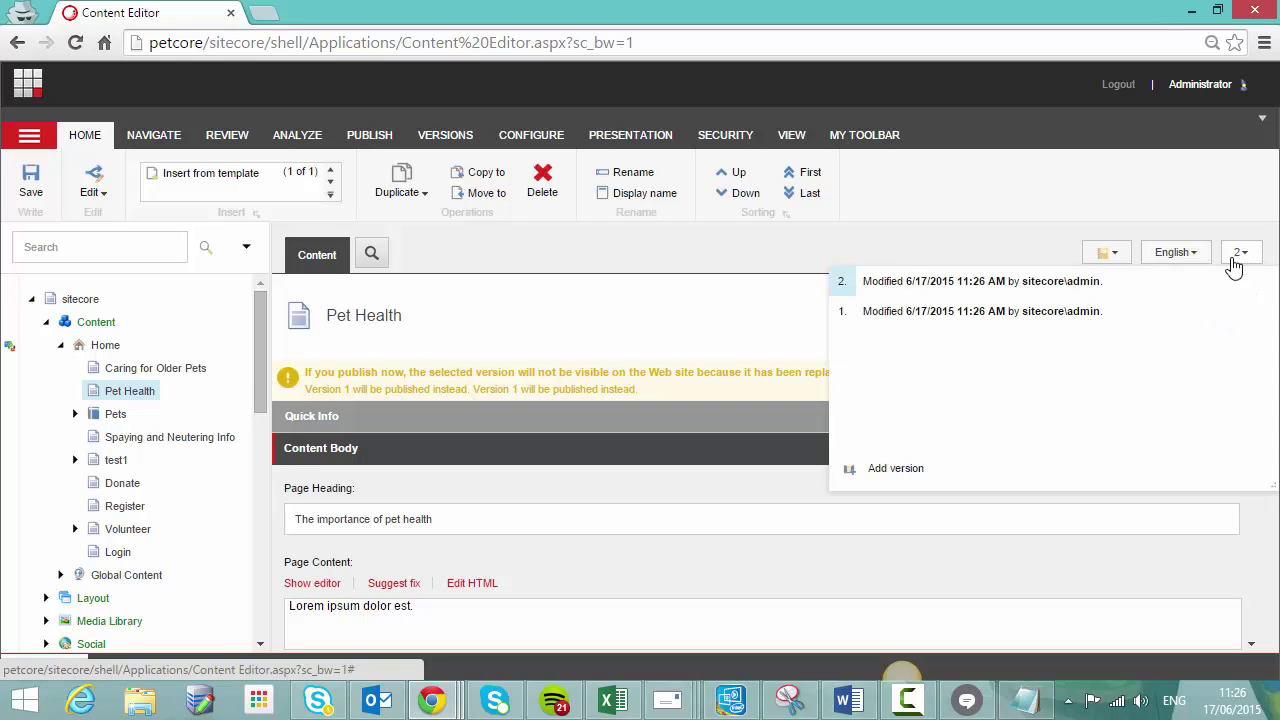
click(957, 313)
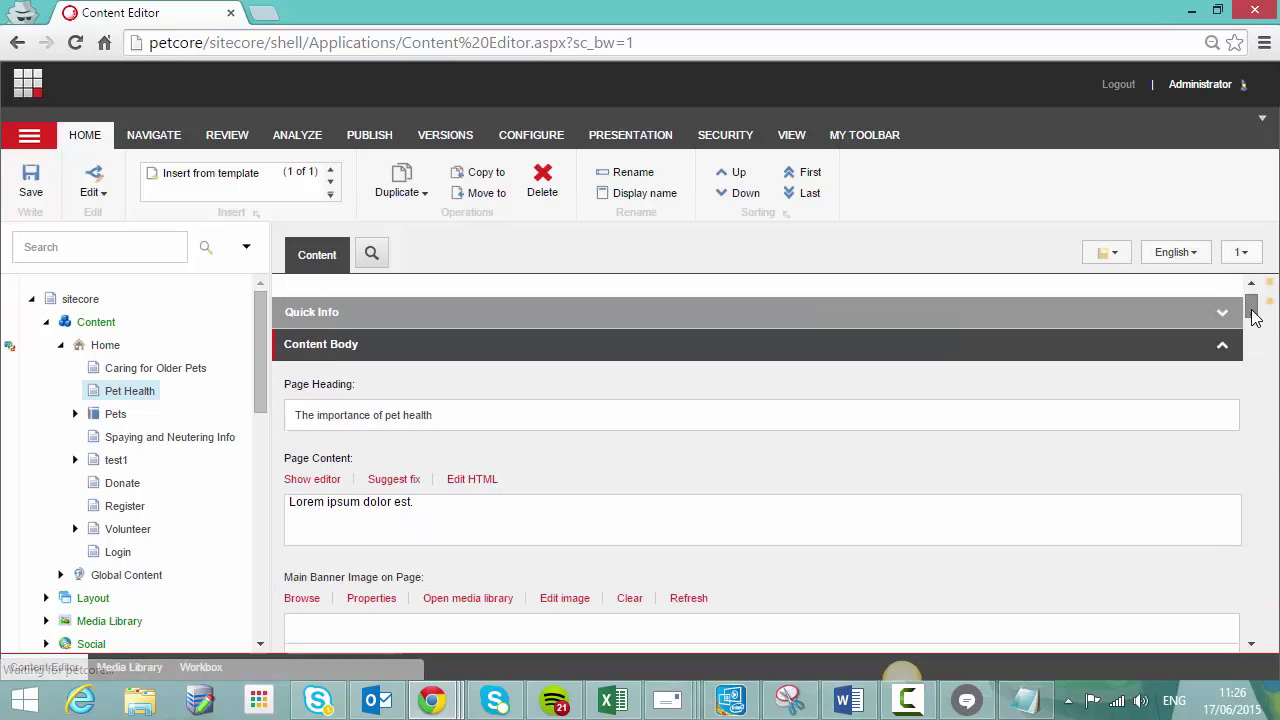
drag(1250, 300, 1251, 343)
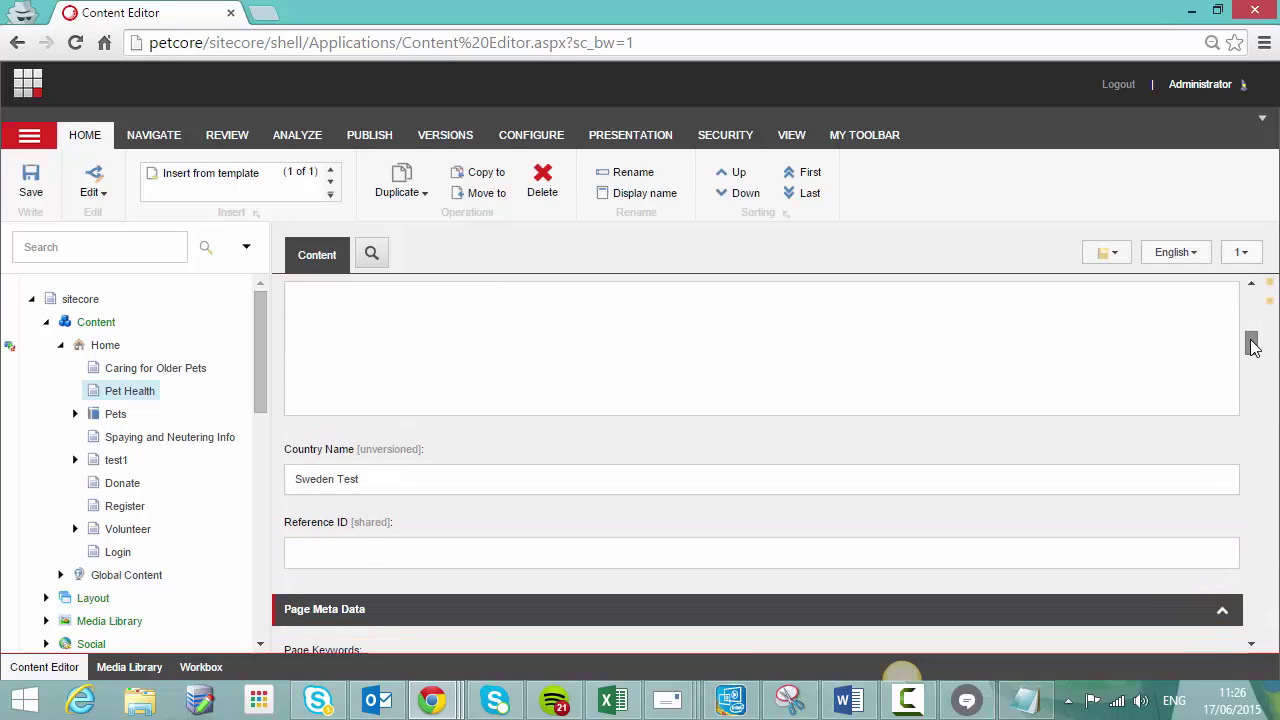
click(398, 479)
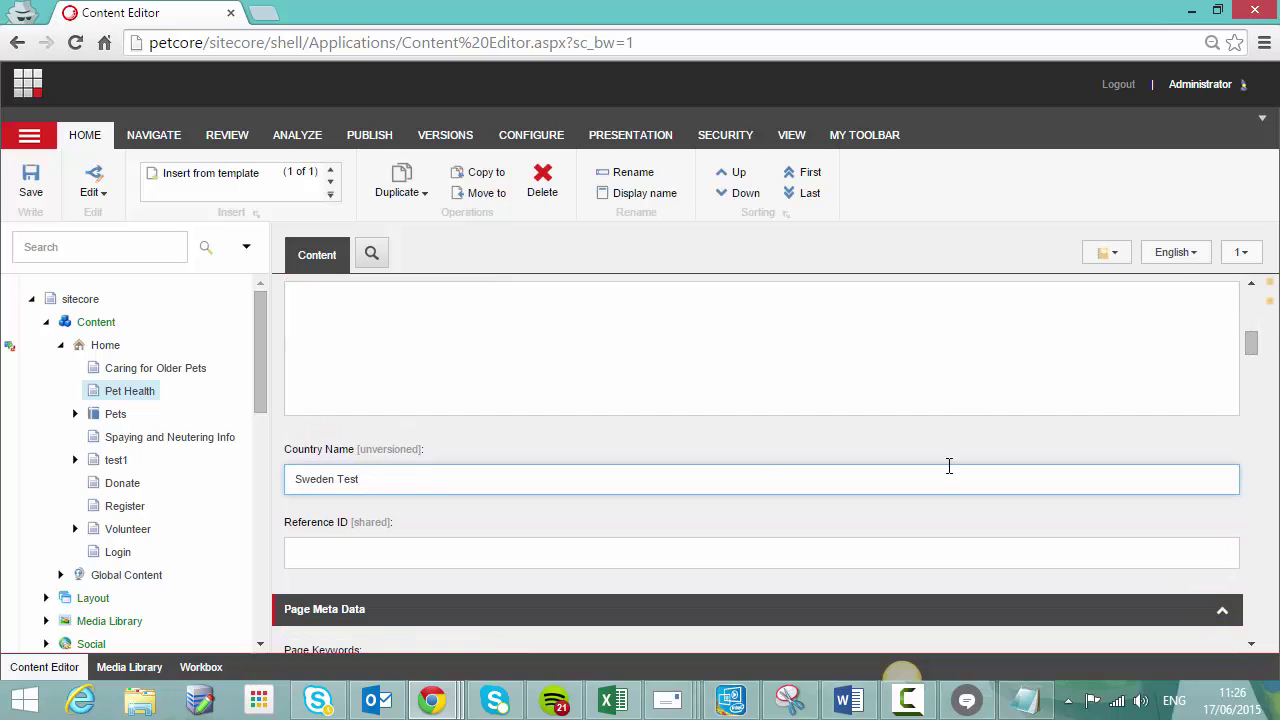
Switch Pet Health to Swedish and enter 'Svenska' as Country Name
click(1177, 260)
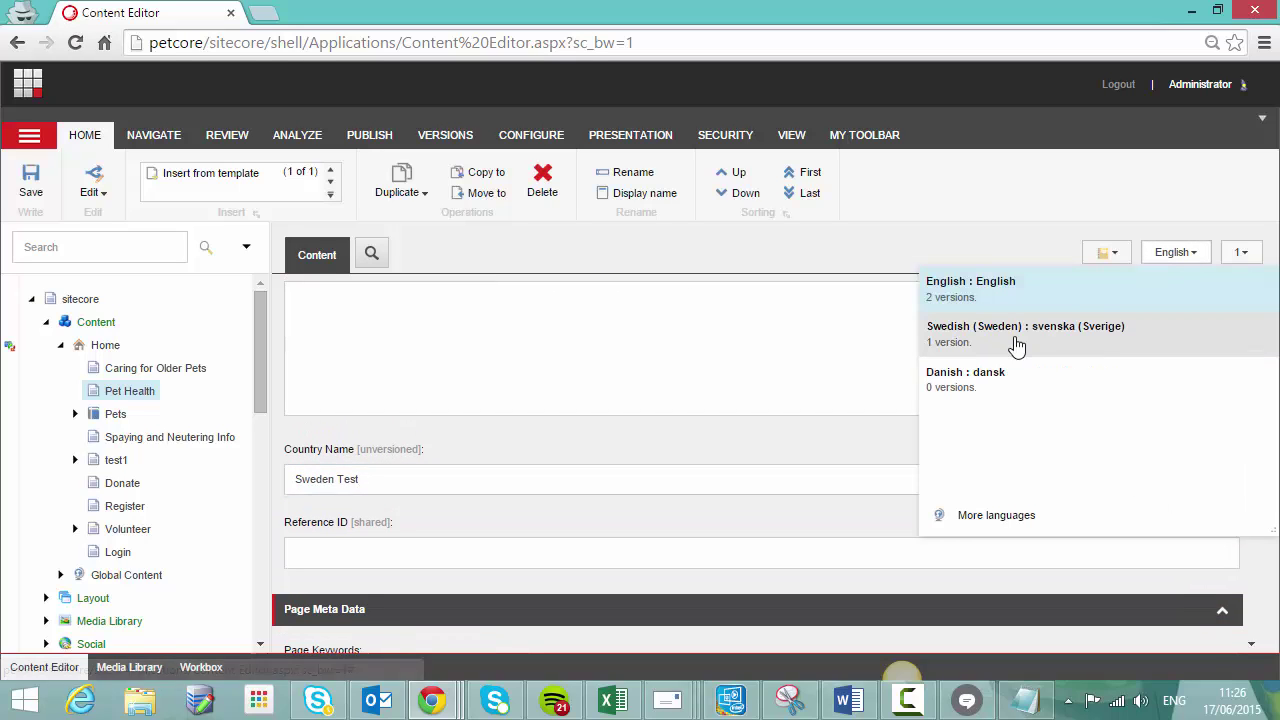
click(1016, 334)
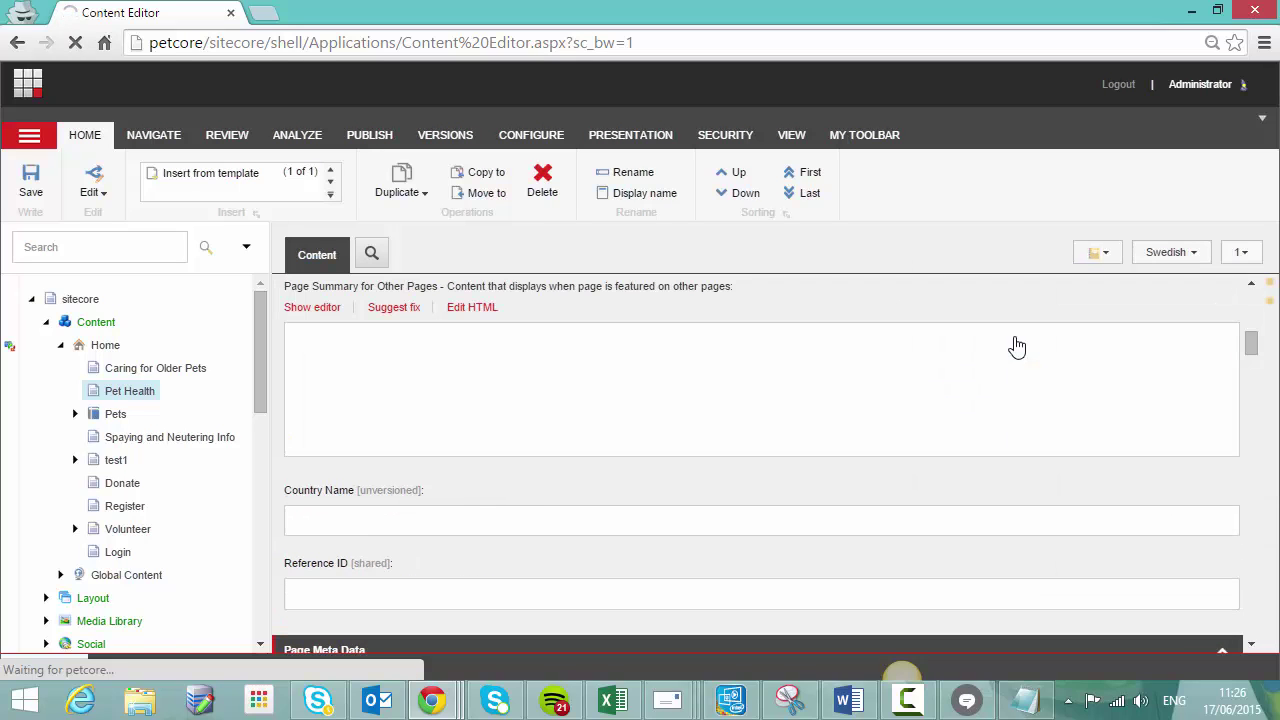
click(395, 515)
text(Svenska)
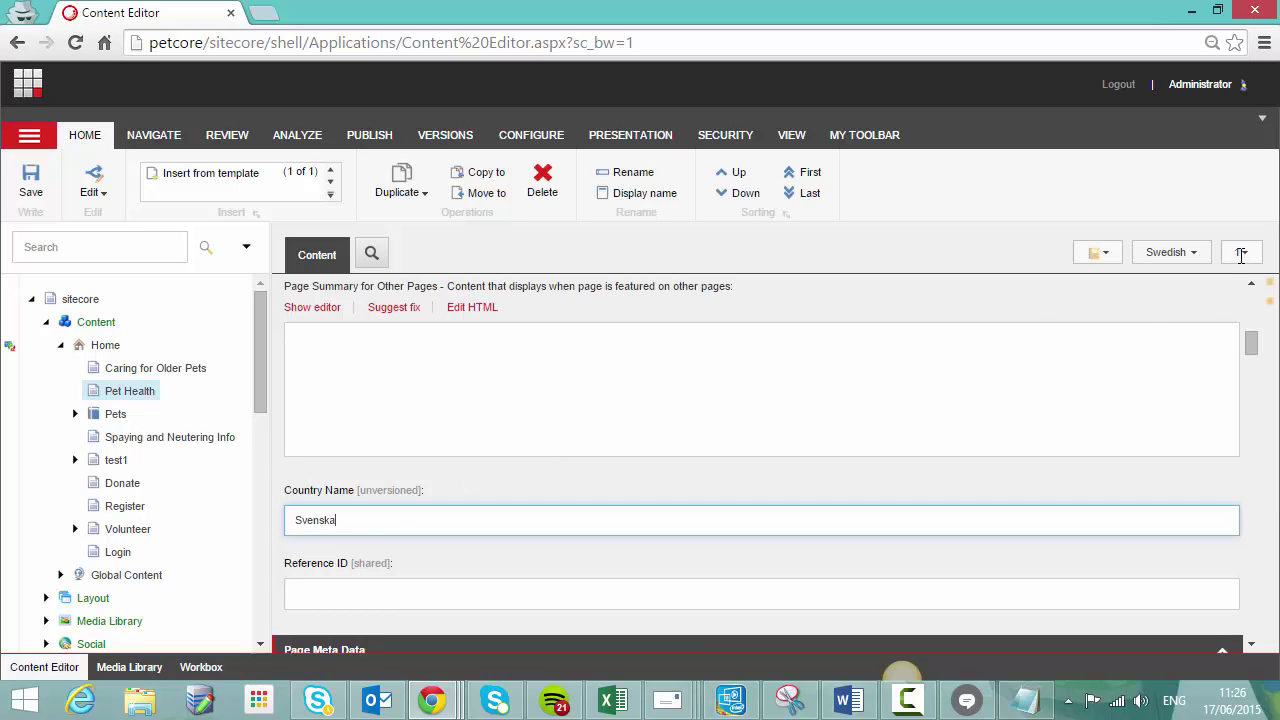
click(1241, 255)
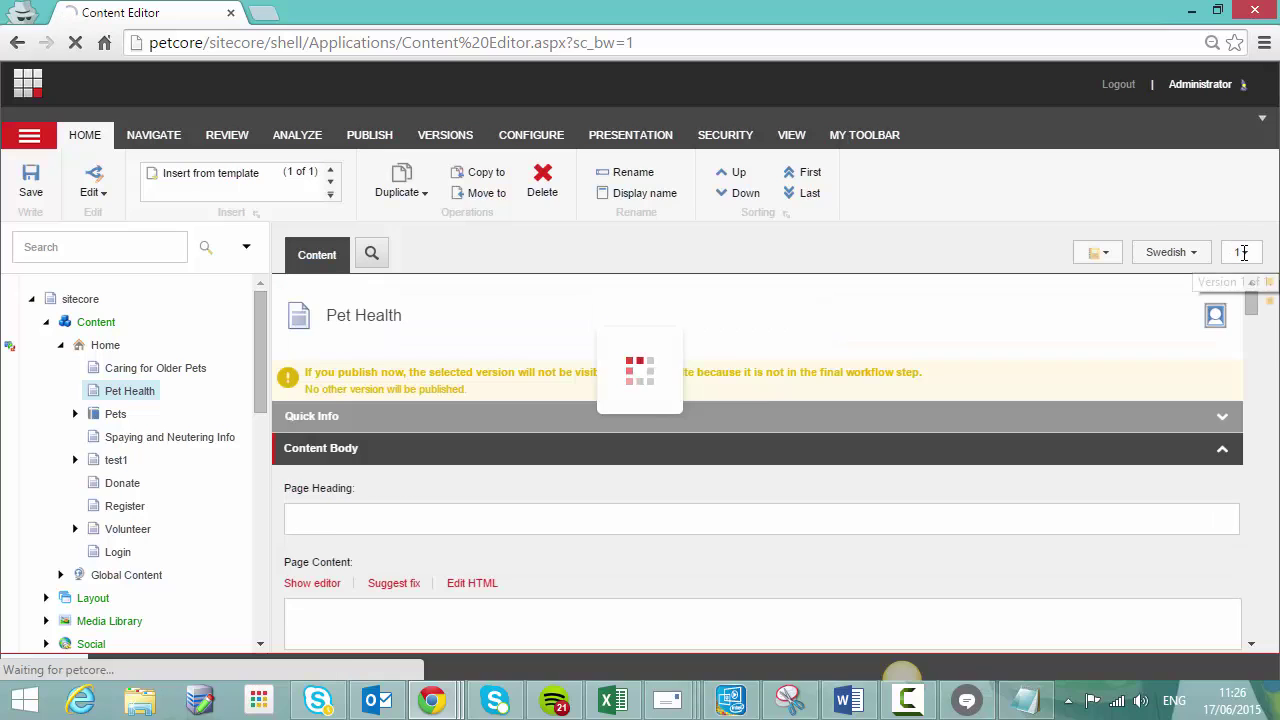
Add a new Swedish version and save Country Name as 'Svenska Test'
click(1242, 254)
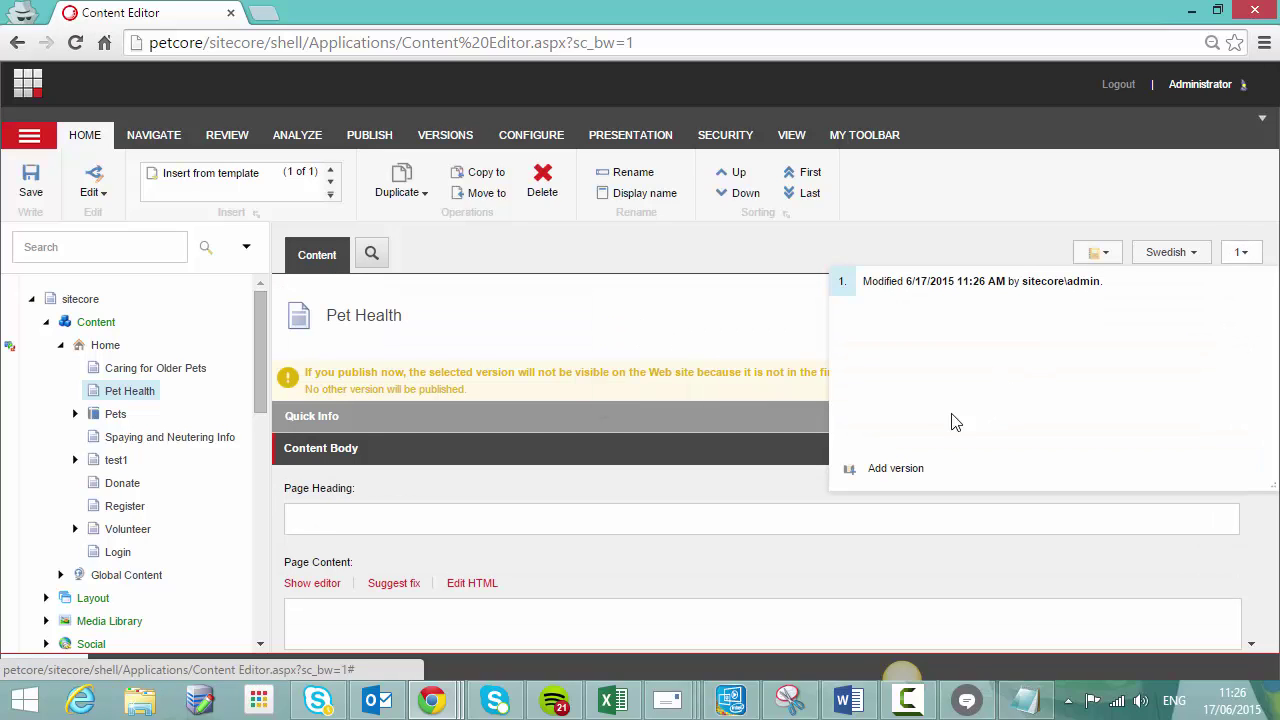
click(900, 468)
drag(1250, 300, 1250, 345)
click(392, 485)
text(Test)
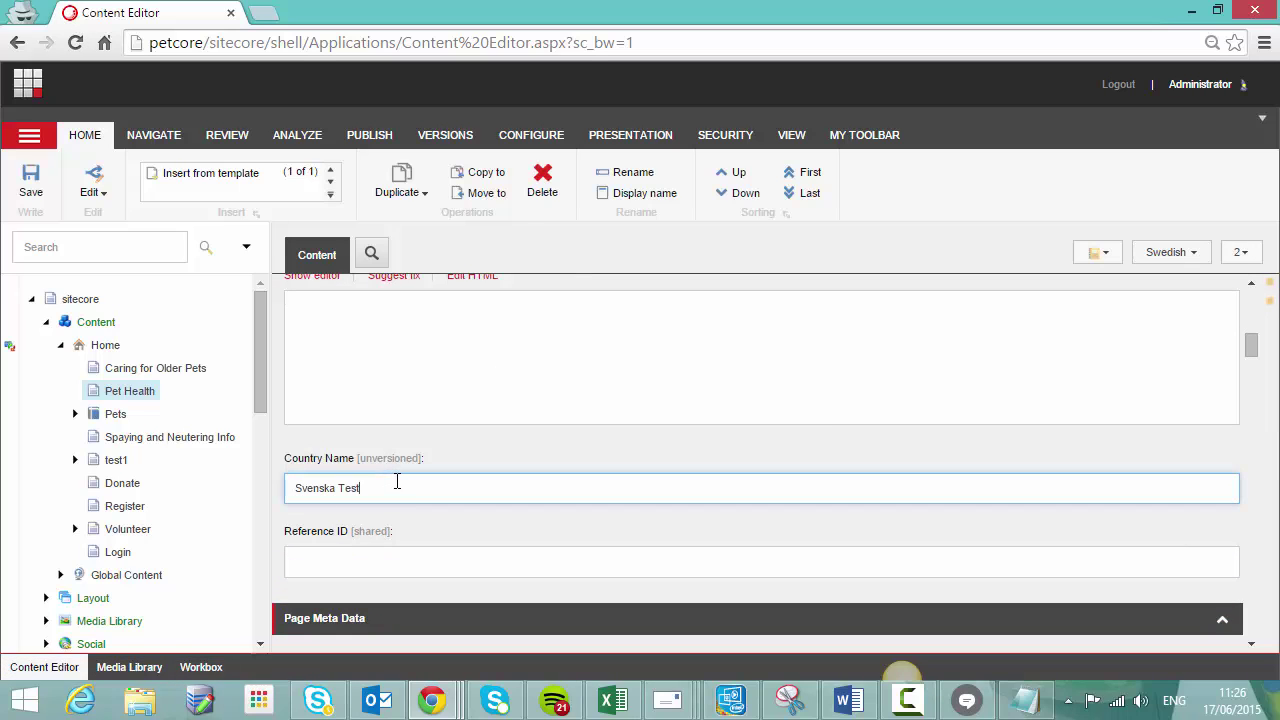
click(1240, 256)
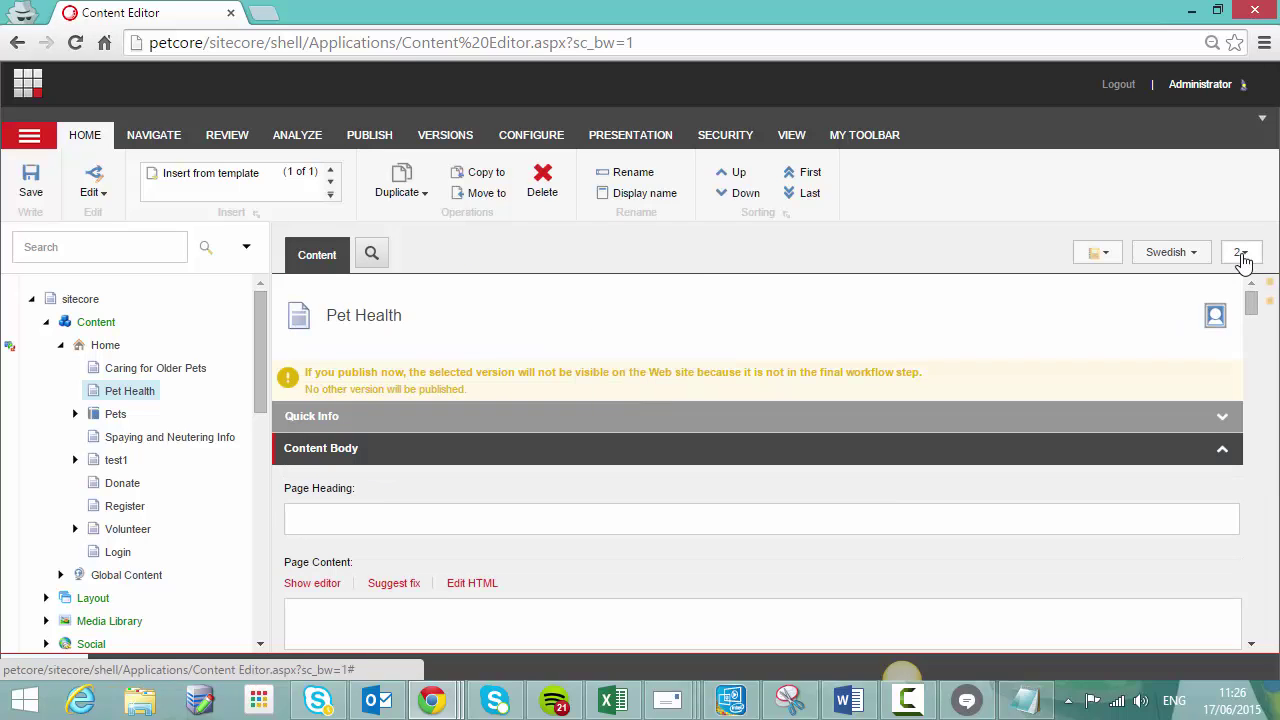
Switch to Swedish version 1 and confirm Country Name shows 'Svenska Test'
click(1243, 260)
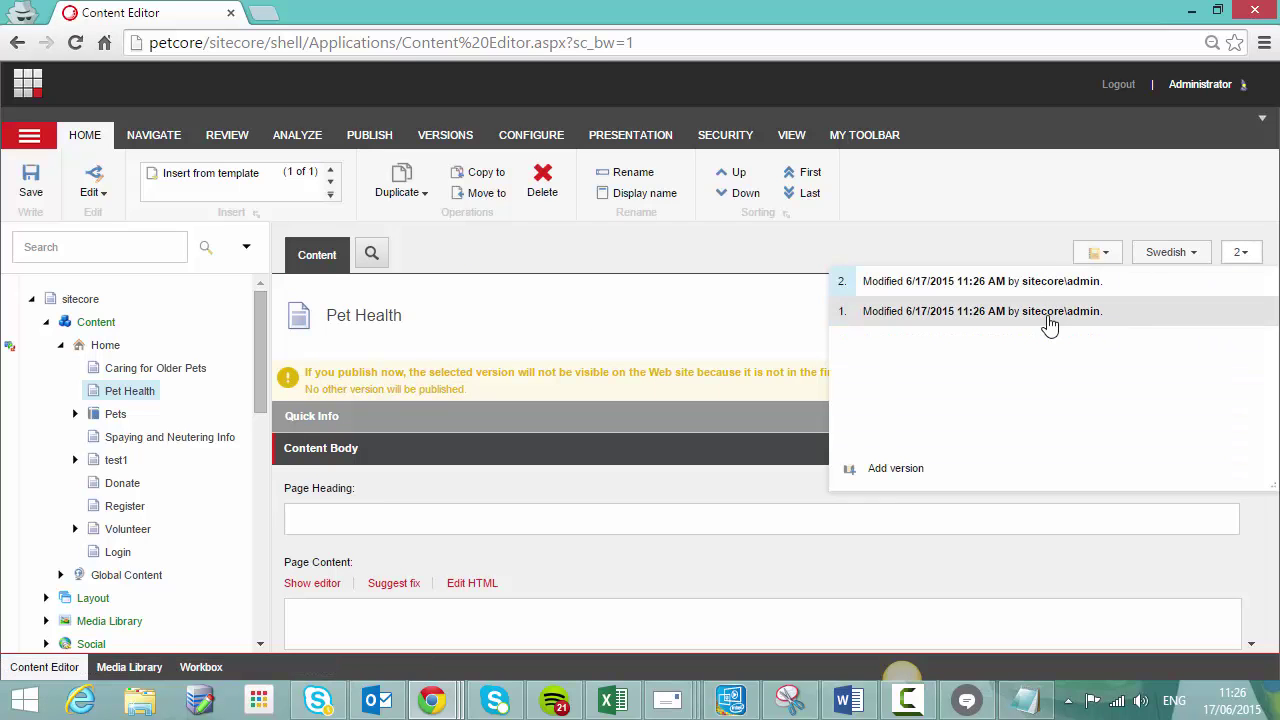
click(1048, 318)
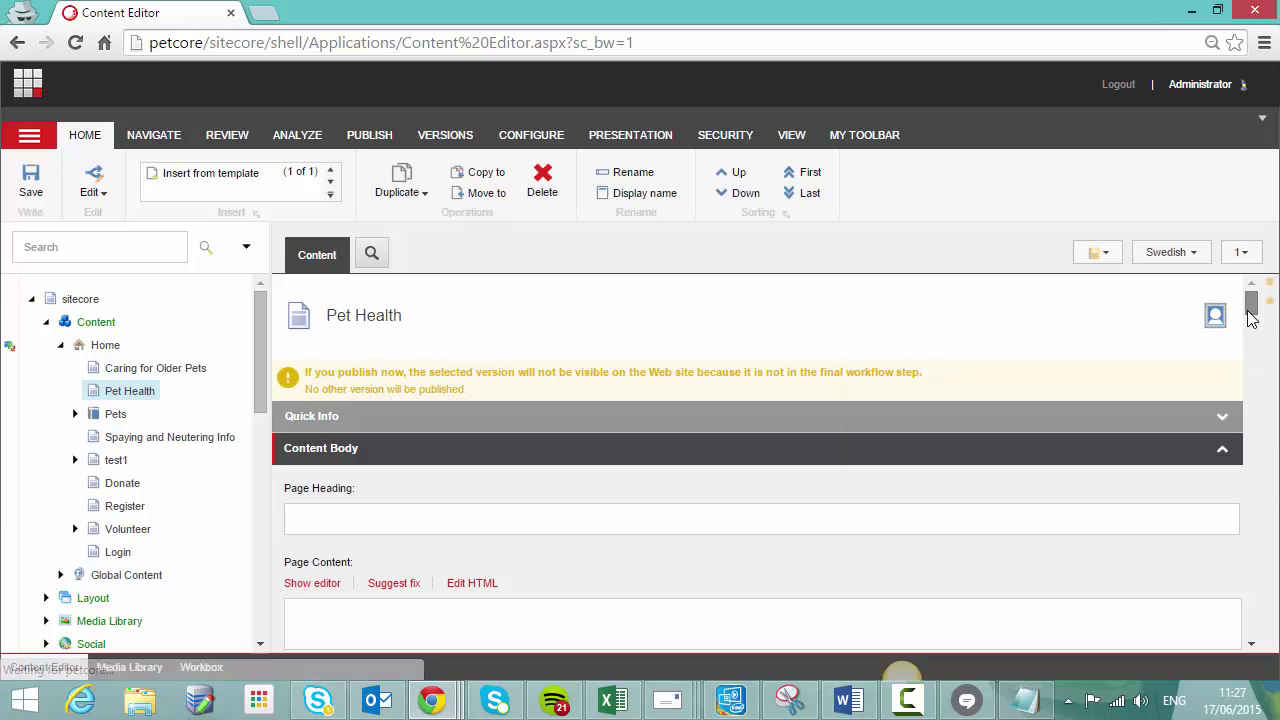
drag(1250, 318, 1250, 350)
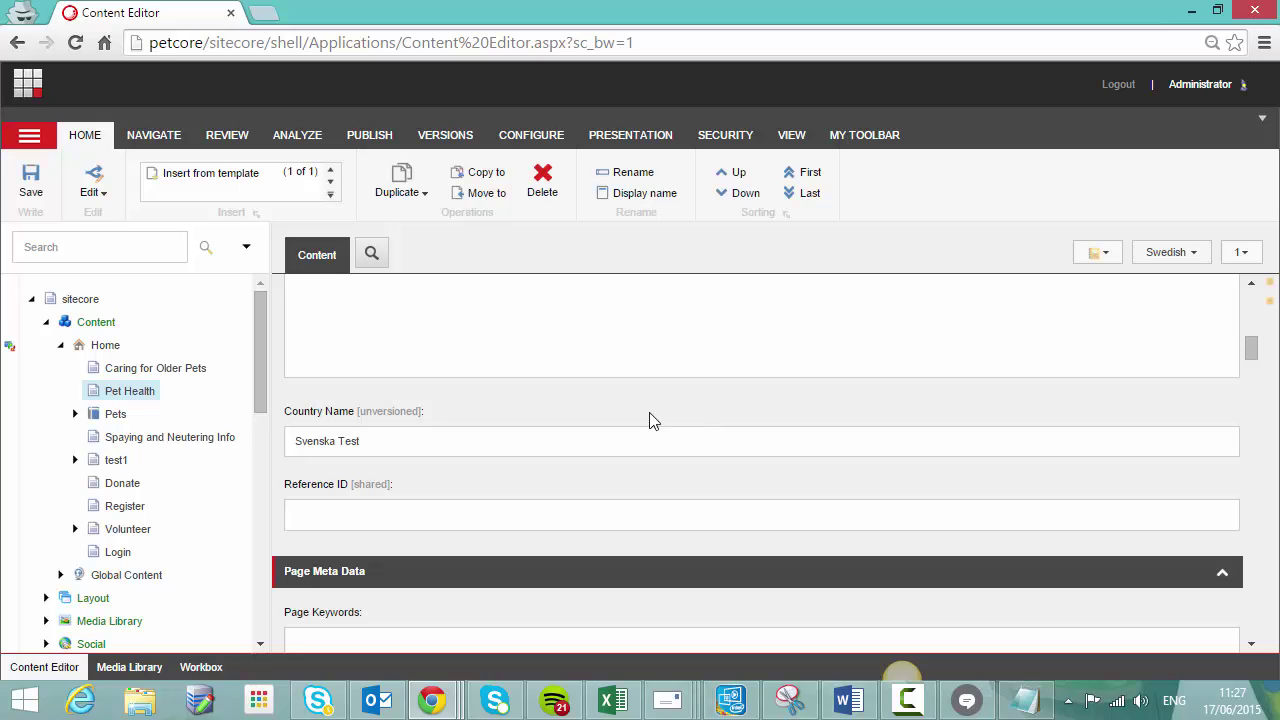
click(1243, 254)
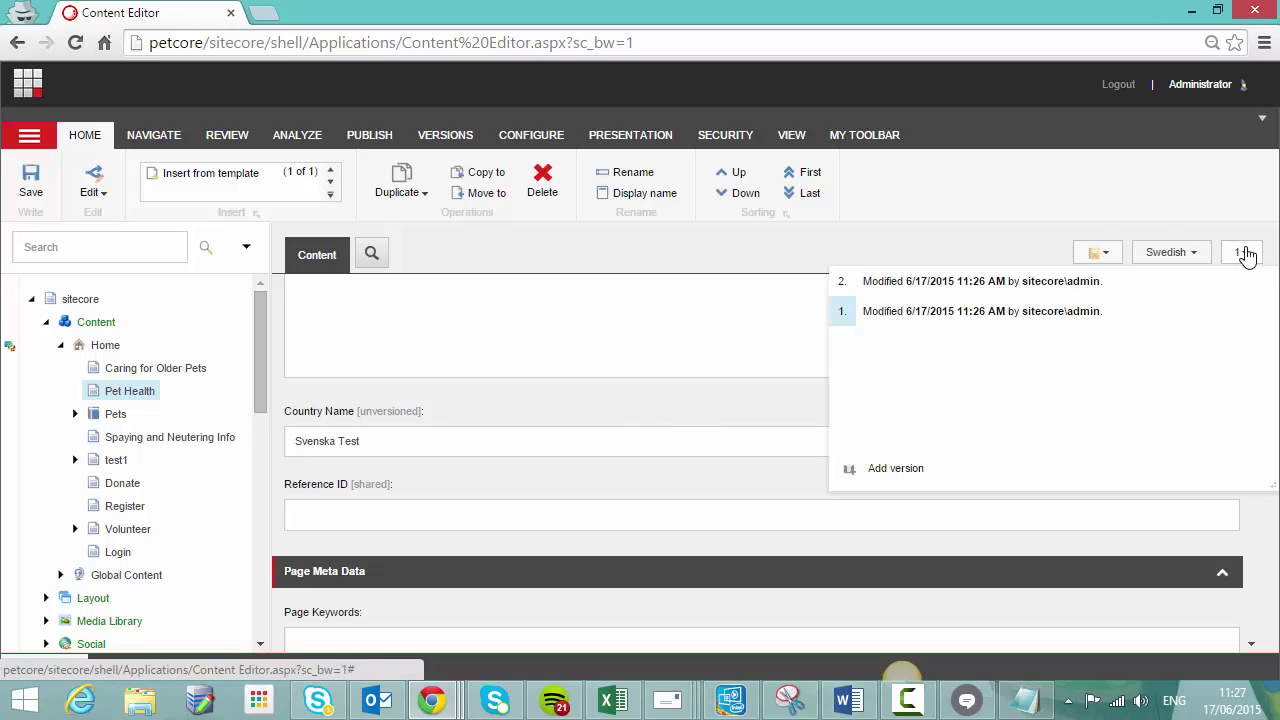
click(975, 222)
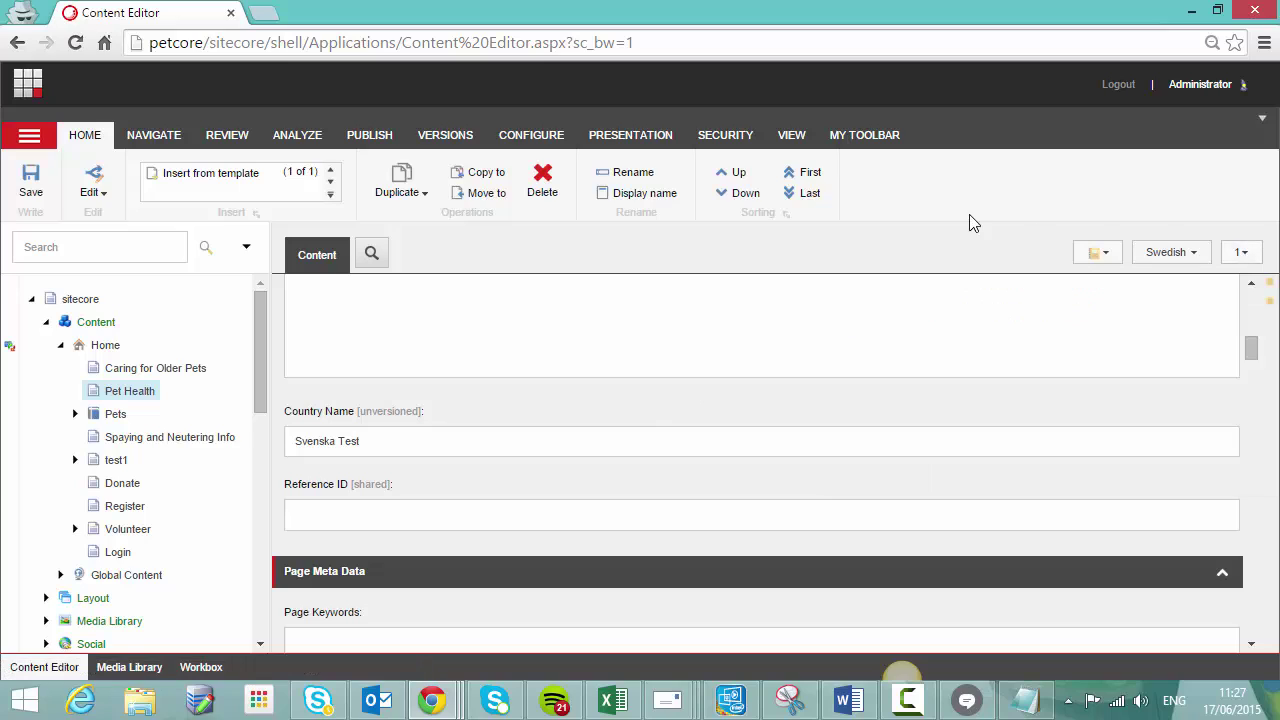
Enter '24' as the Swedish Reference ID and switch Pet Health to English
scroll(1258, 345, down, 1)
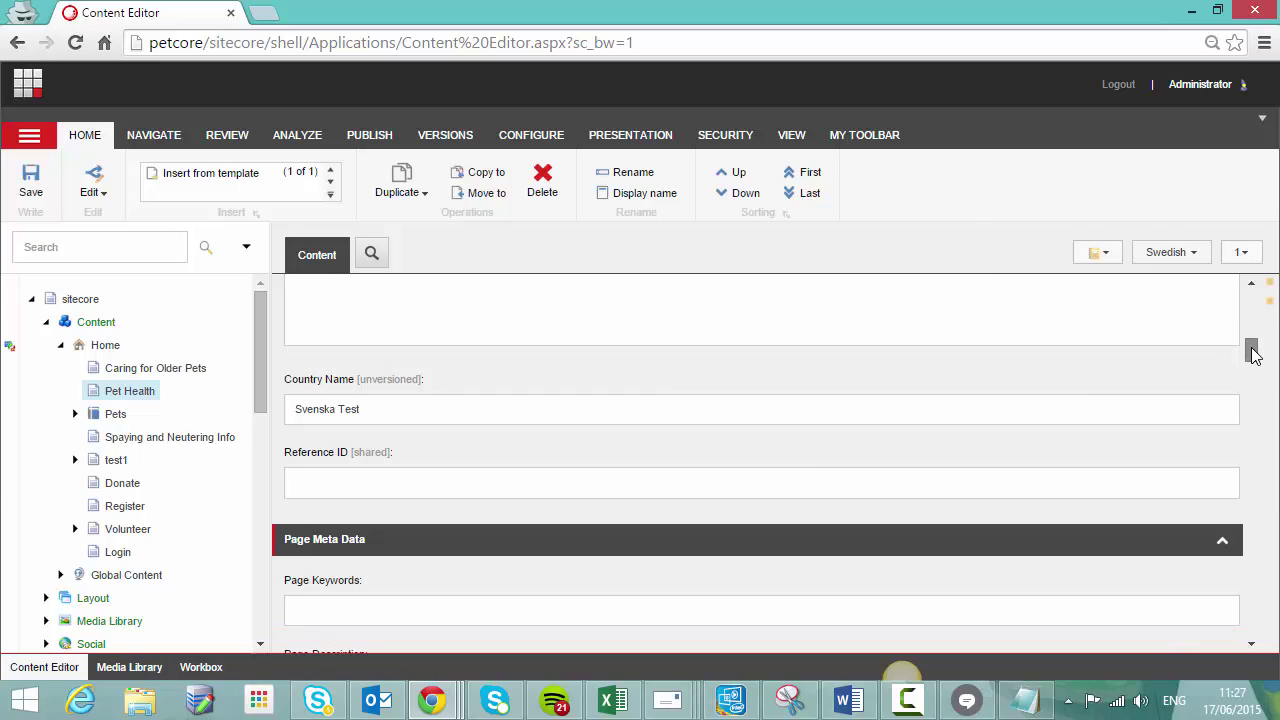
click(425, 481)
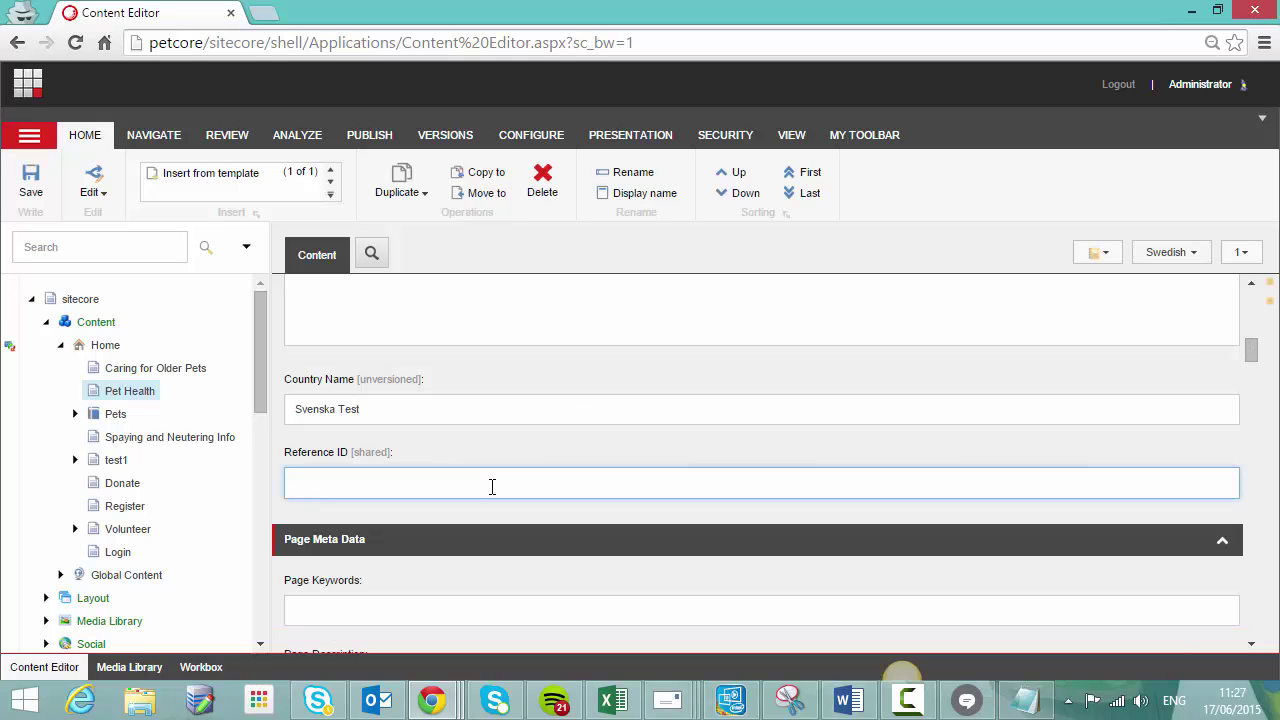
text(24)
click(1178, 252)
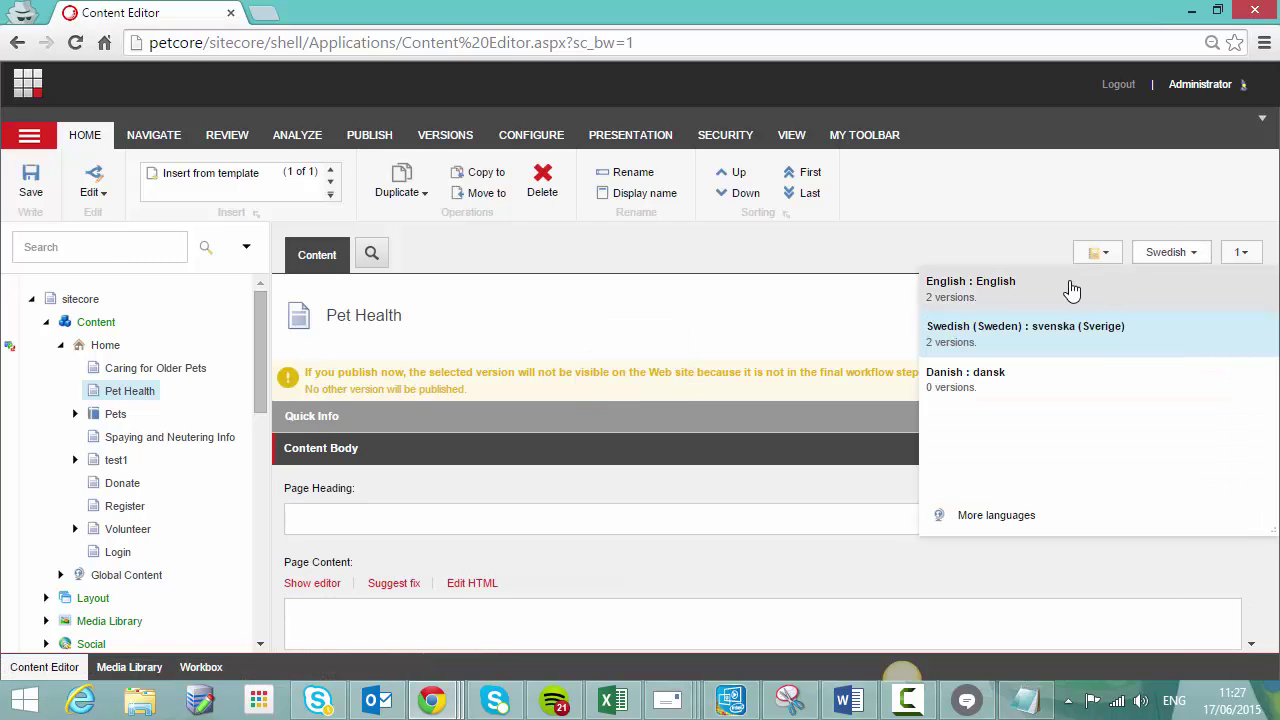
click(1072, 290)
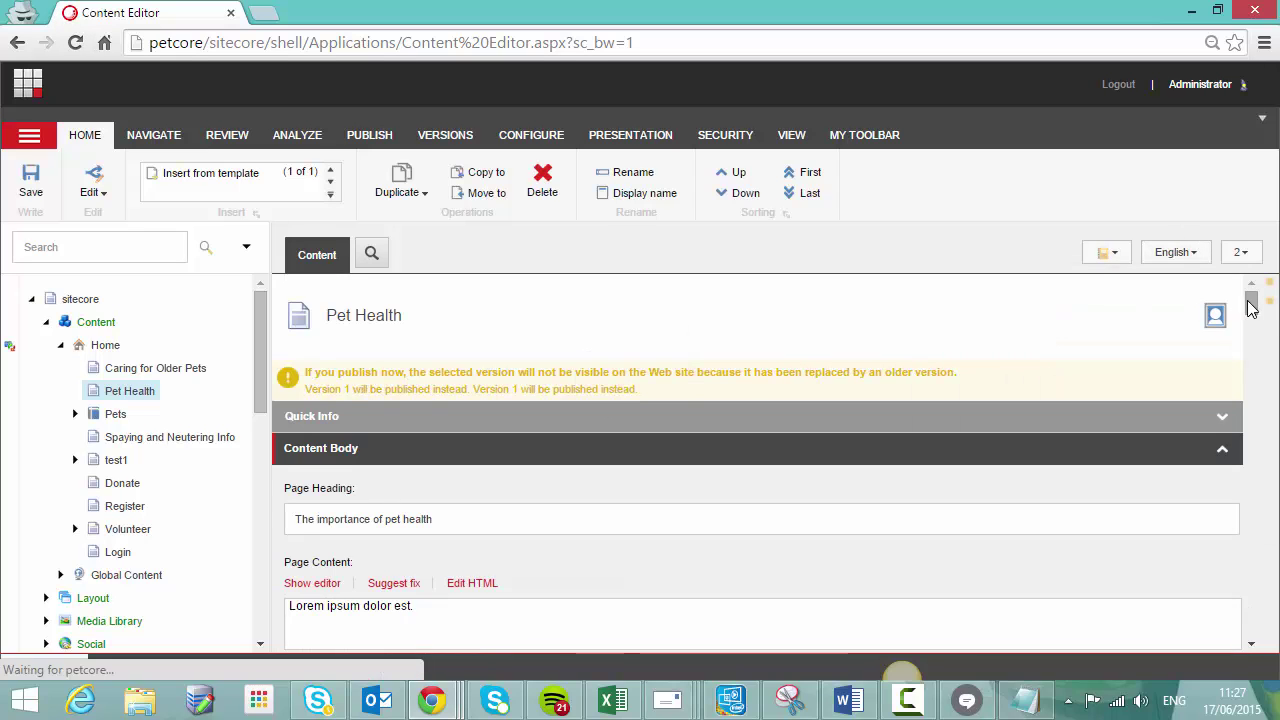
Extend the Reference ID to '24 3' in English and save
drag(1250, 300, 1250, 346)
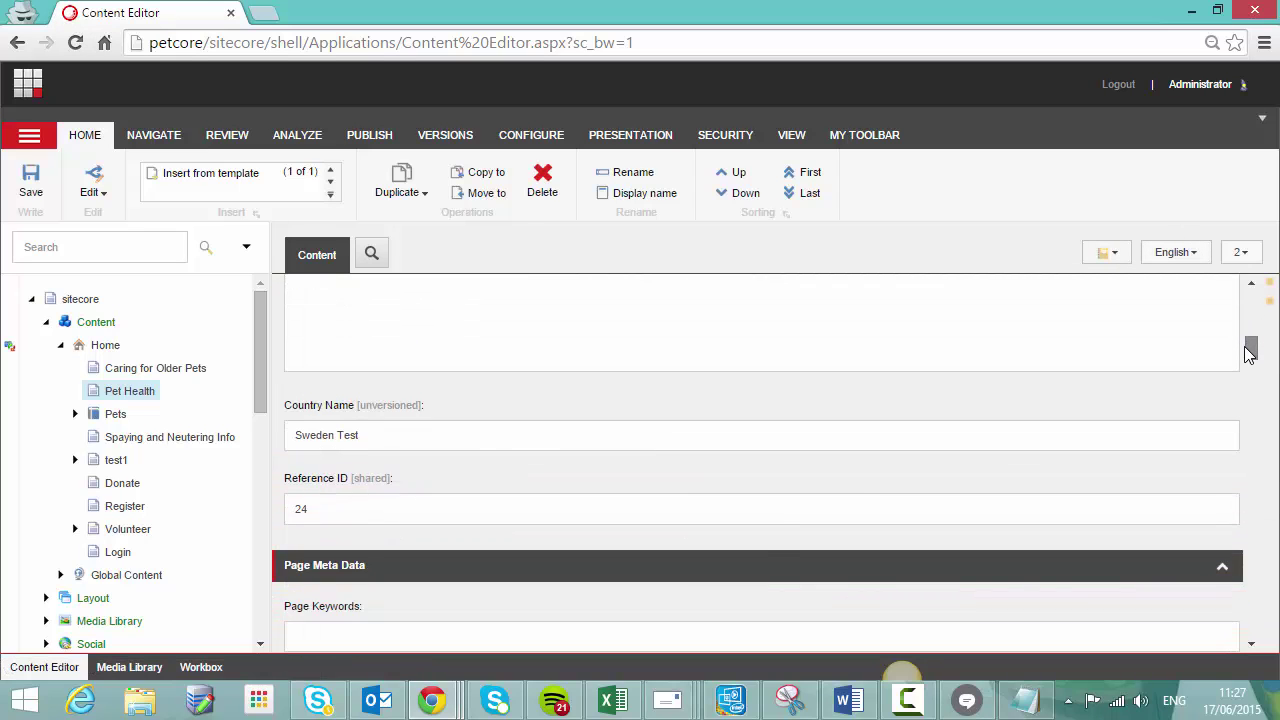
click(390, 503)
text(3)
click(1244, 246)
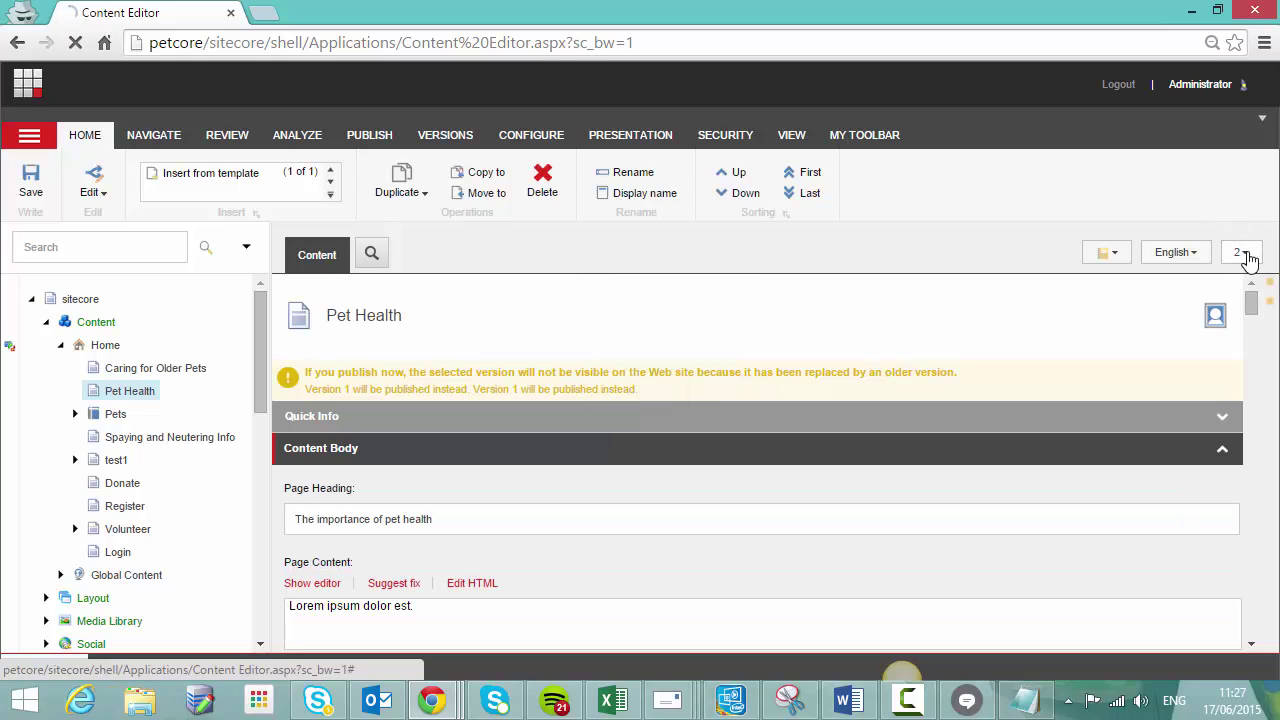
Switch to English version 1 and check its Reference ID reads '24 3'
click(1238, 258)
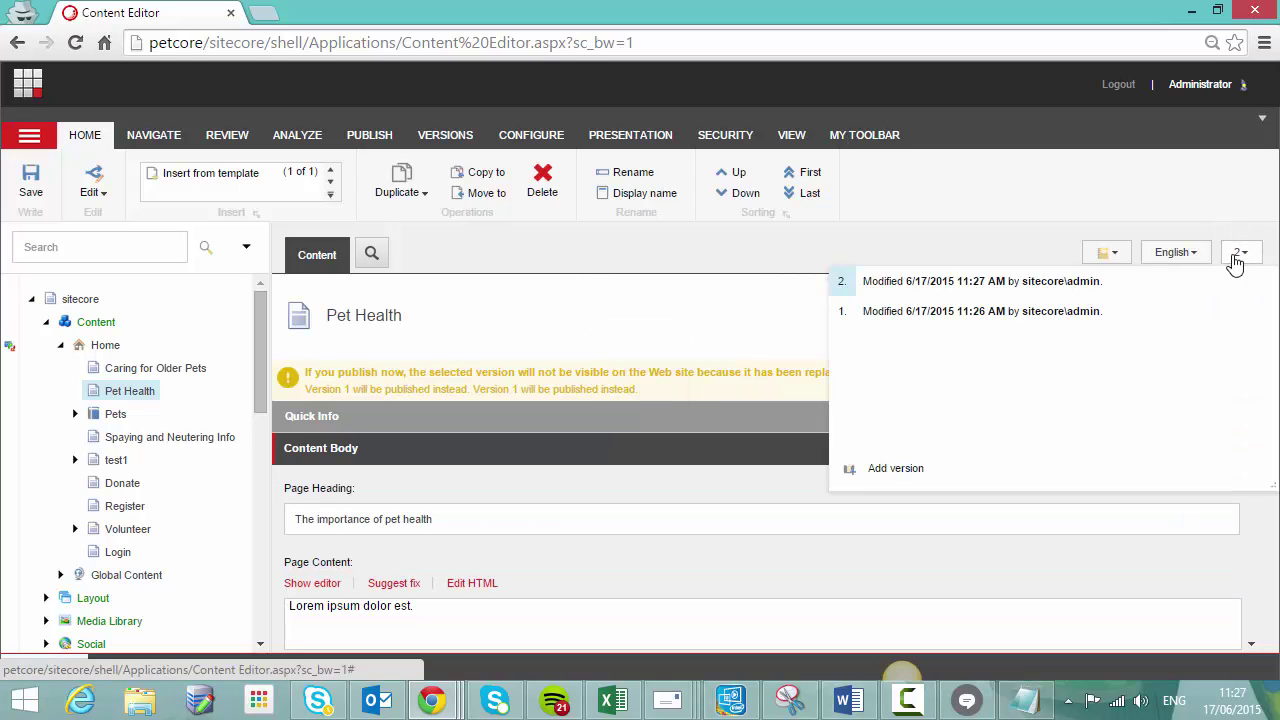
click(1008, 314)
drag(1251, 306, 1250, 349)
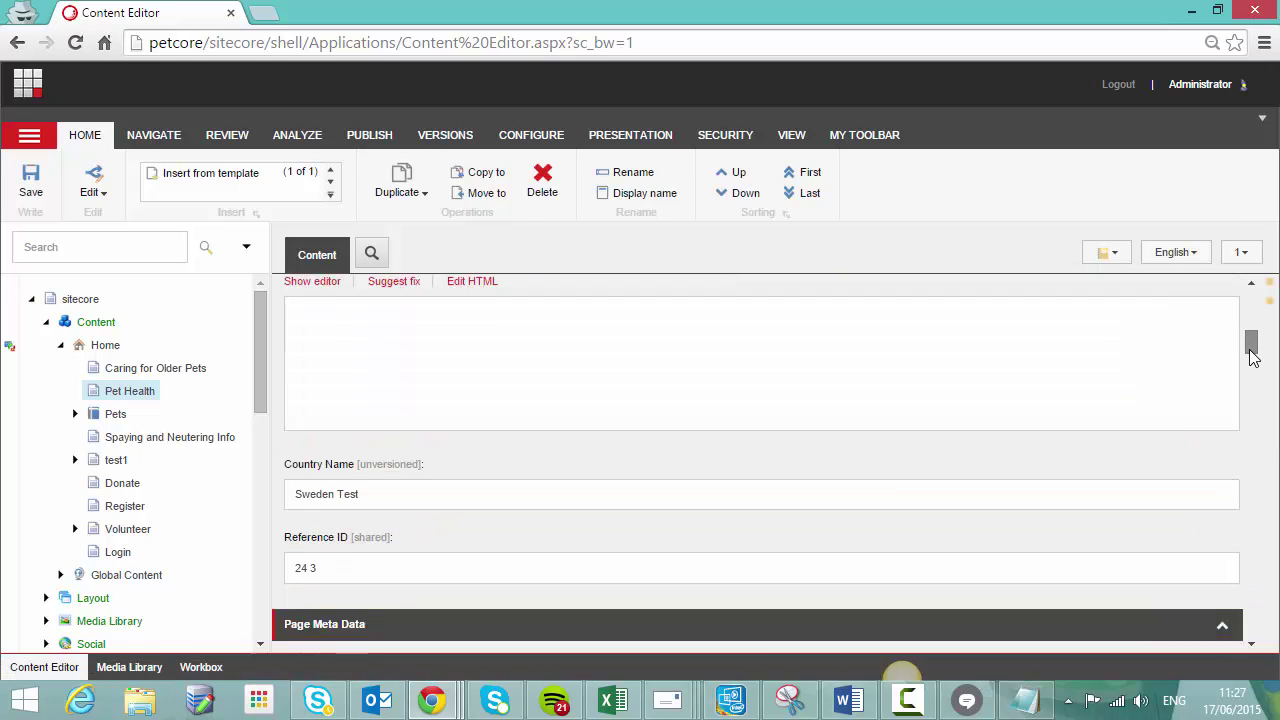
click(372, 457)
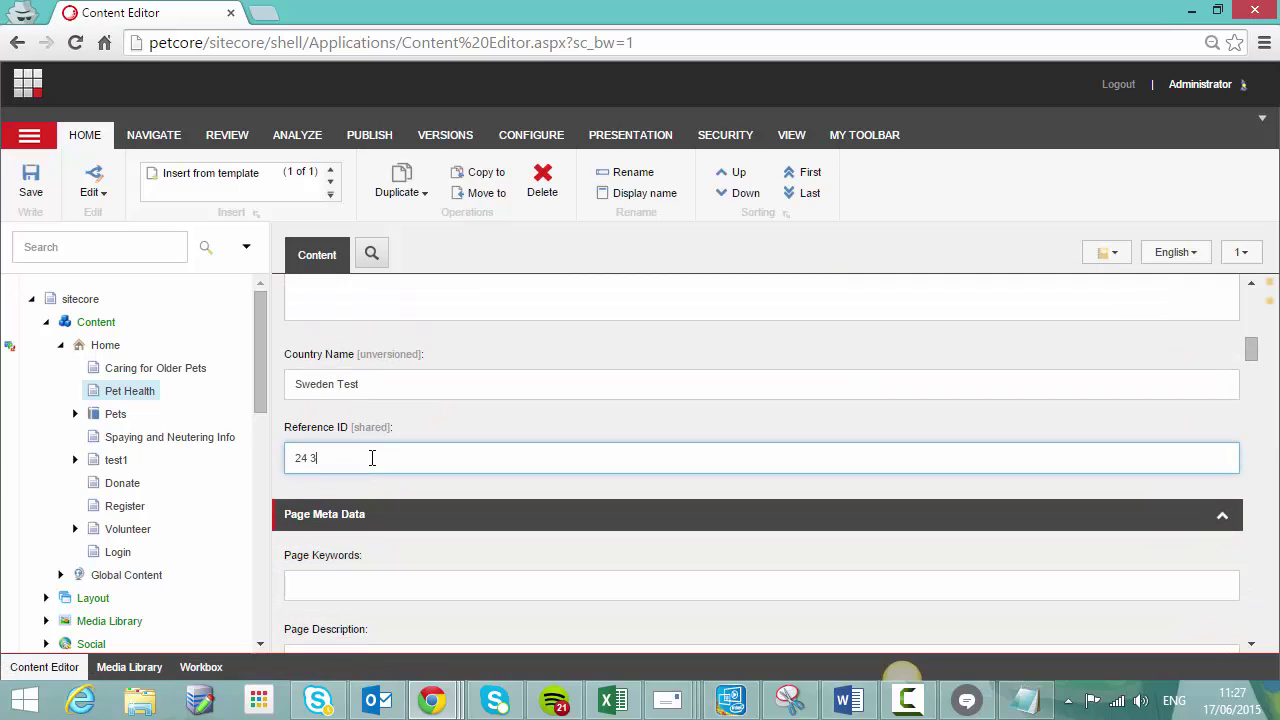
Select the Reference ID value '24 3' in version 1, then move into Country Name
triple_click(370, 457)
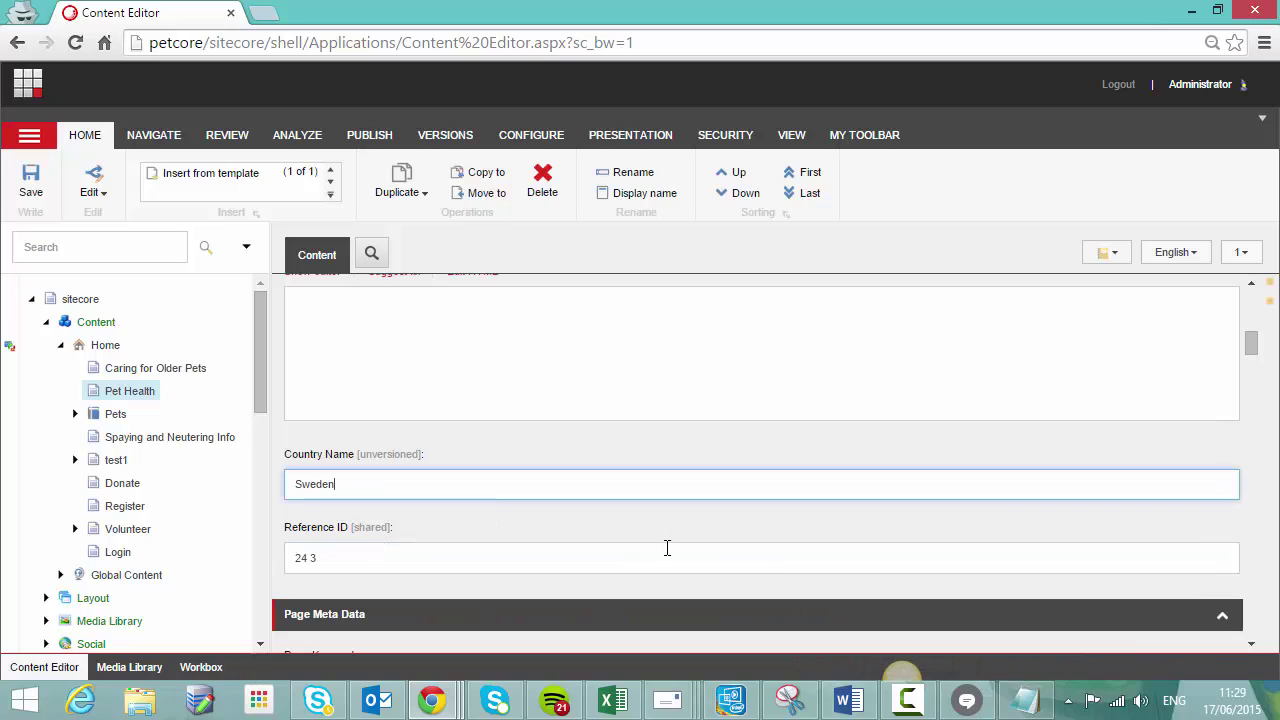
scroll(1252, 345, up, 1)
scroll(1252, 345, down, 1)
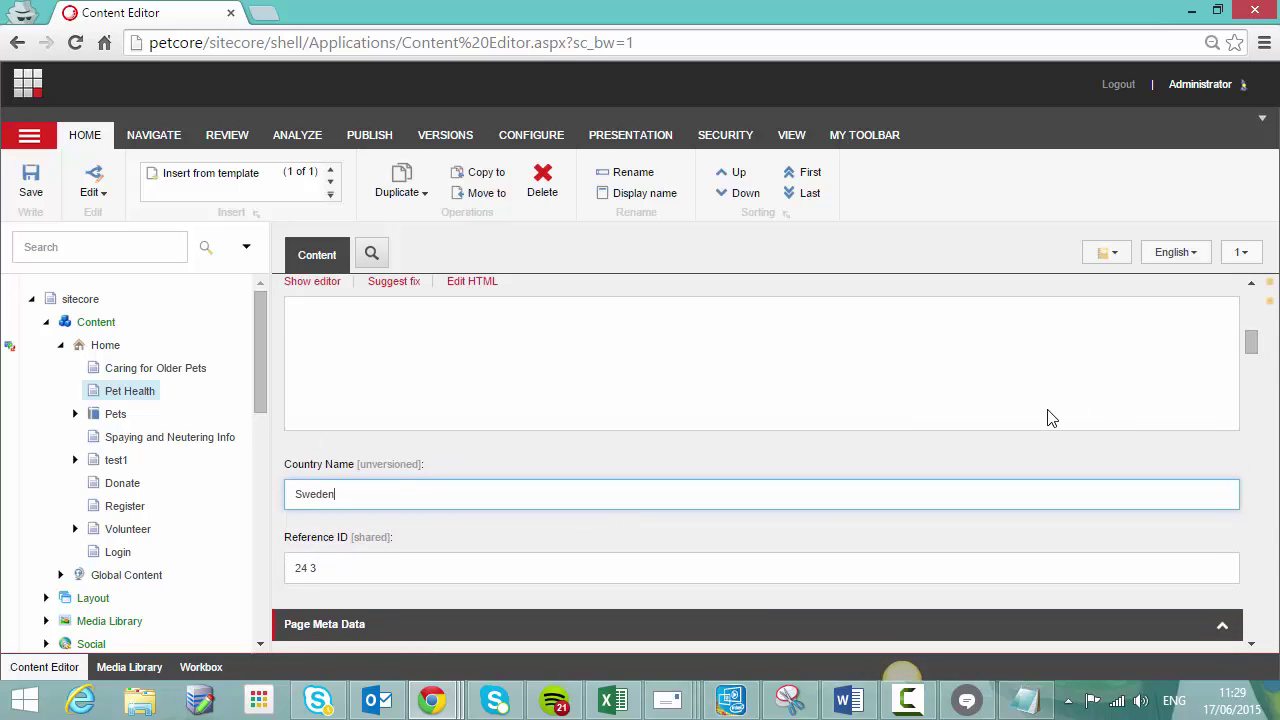
drag(338, 570, 320, 575)
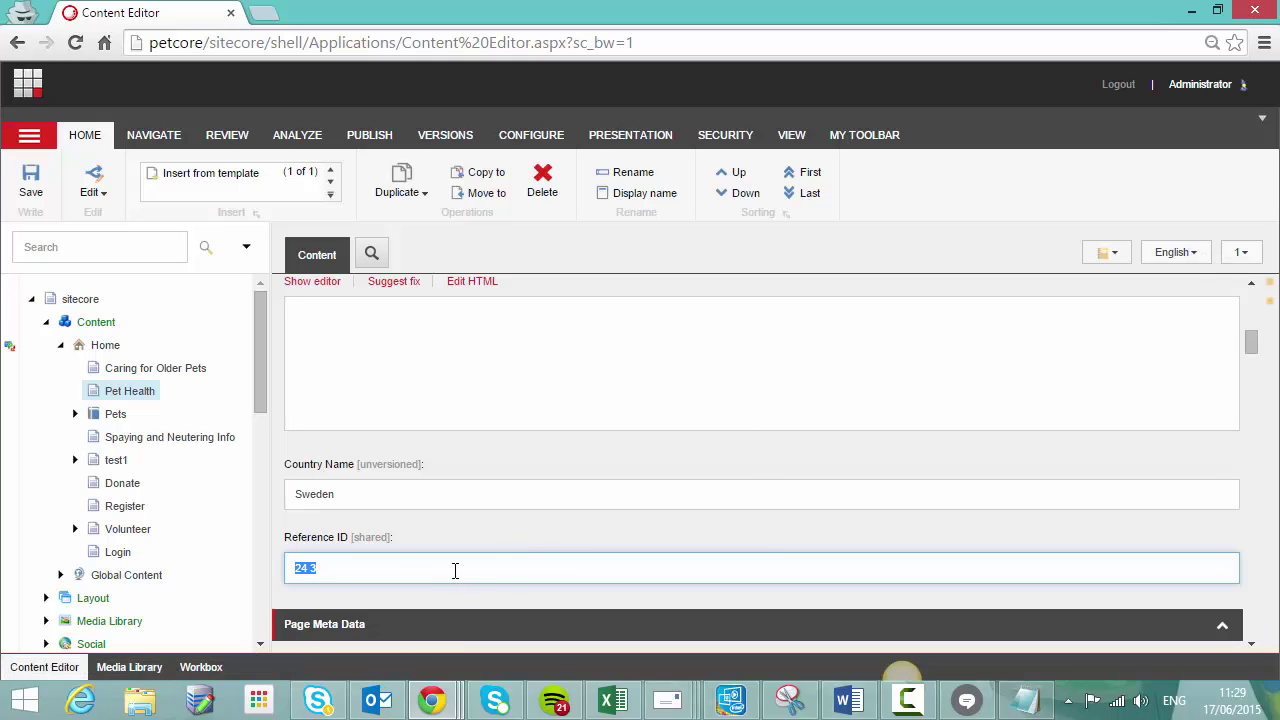
click(366, 497)
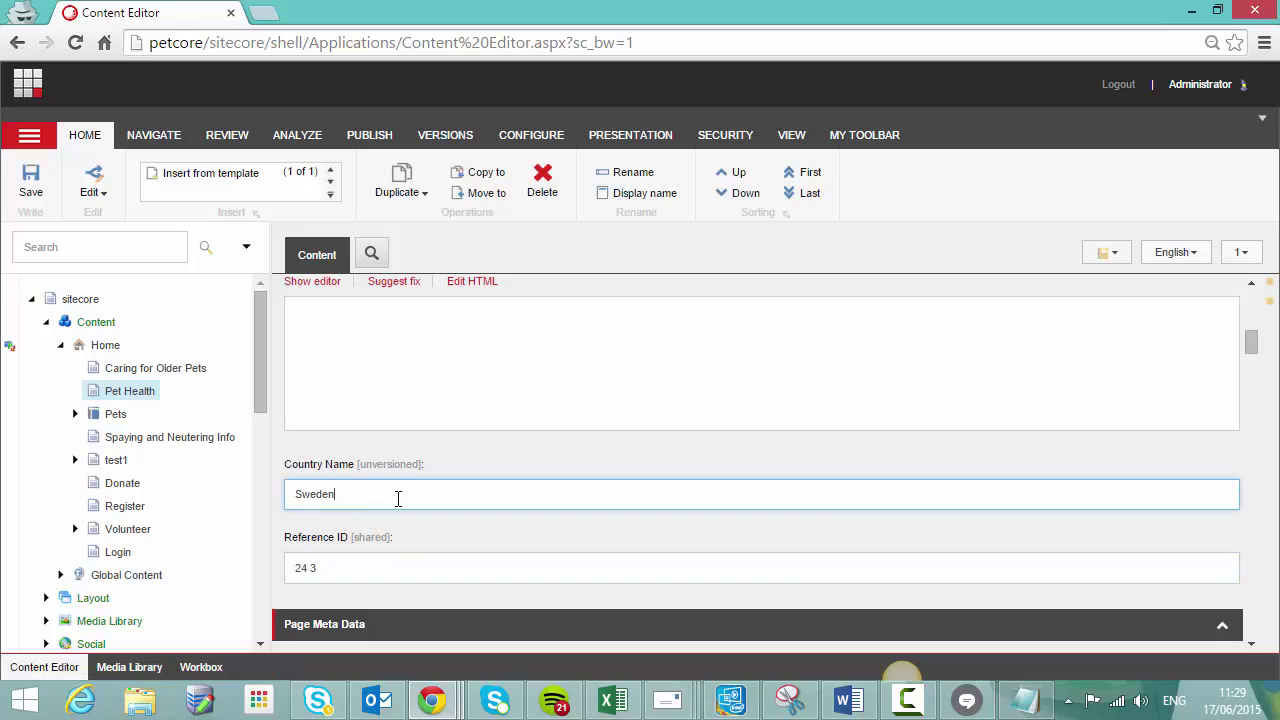